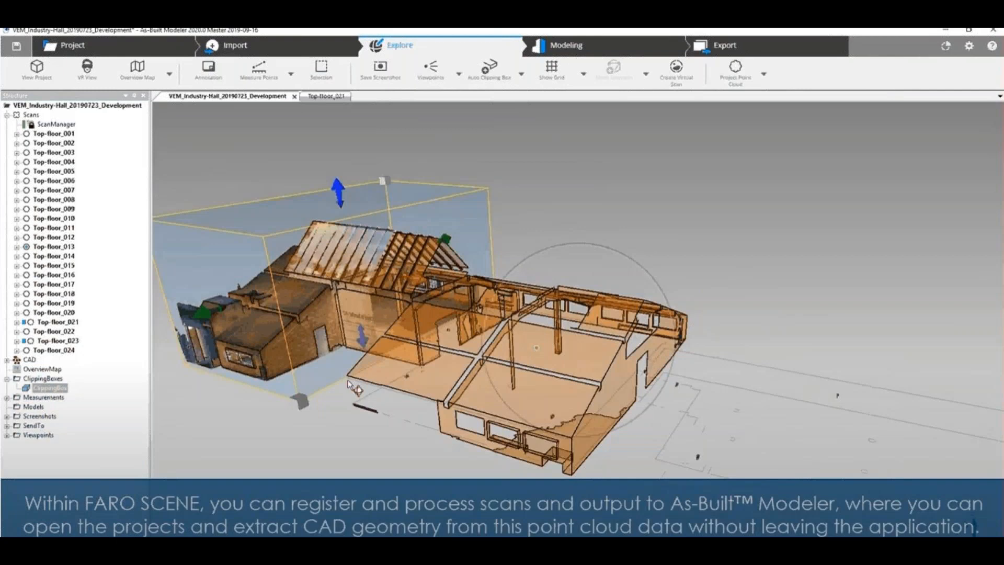
{"action": "left_click_drag", "start_coordinate": [349, 385], "coordinate": [392, 300]}
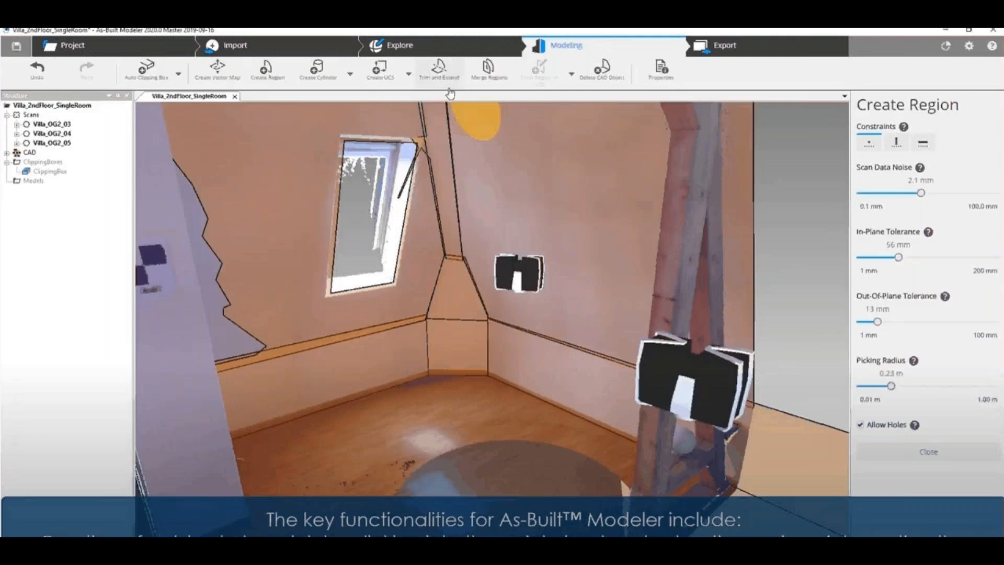
Step: Adjust the maximum distance for trimming and extending the room's regions, and outline an addition to the low wall region
{"action": "left_click", "coordinate": [444, 73]}
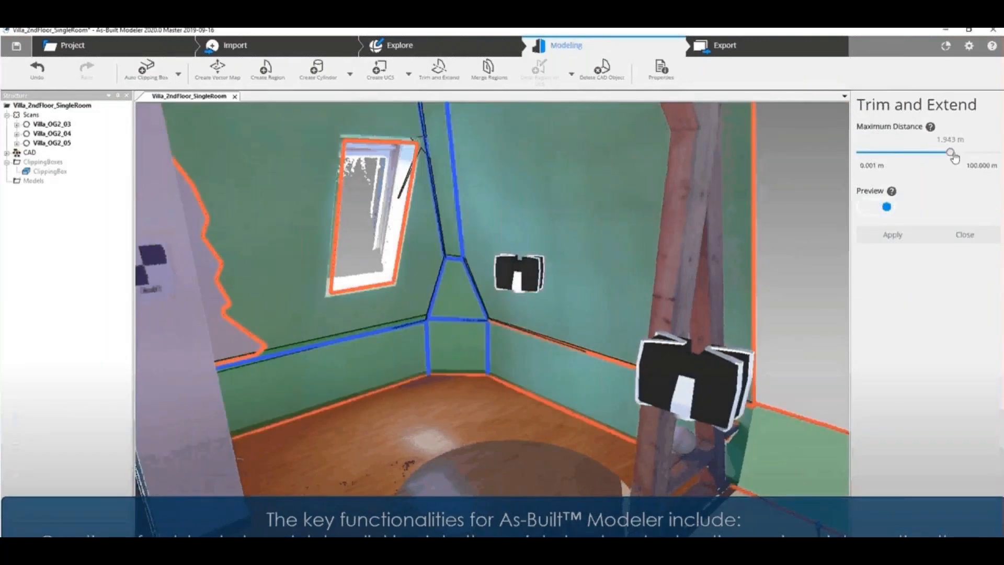
{"action": "left_click_drag", "start_coordinate": [954, 156], "coordinate": [957, 156]}
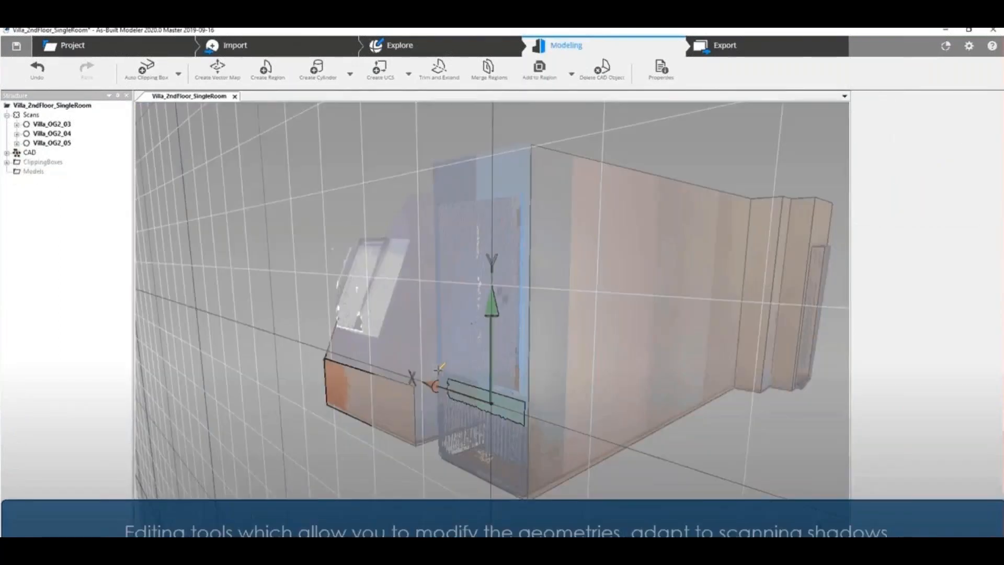
{"action": "left_click", "coordinate": [440, 369]}
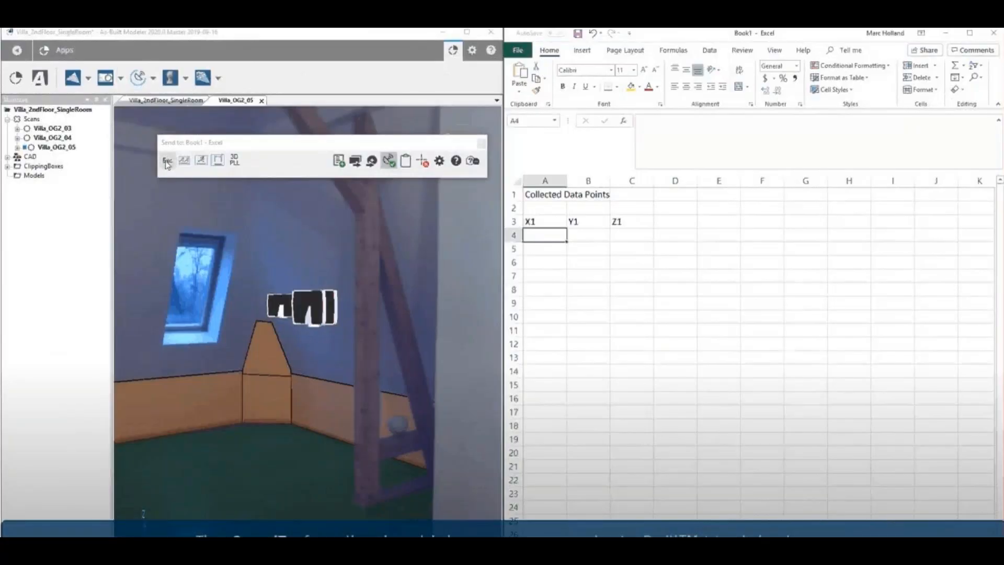
Step: Send the coordinates of a scan point at the skylight's upper corner to the X1, Y1 and Z1 columns in Excel
{"action": "left_click", "coordinate": [166, 164]}
{"action": "left_click", "coordinate": [240, 232]}
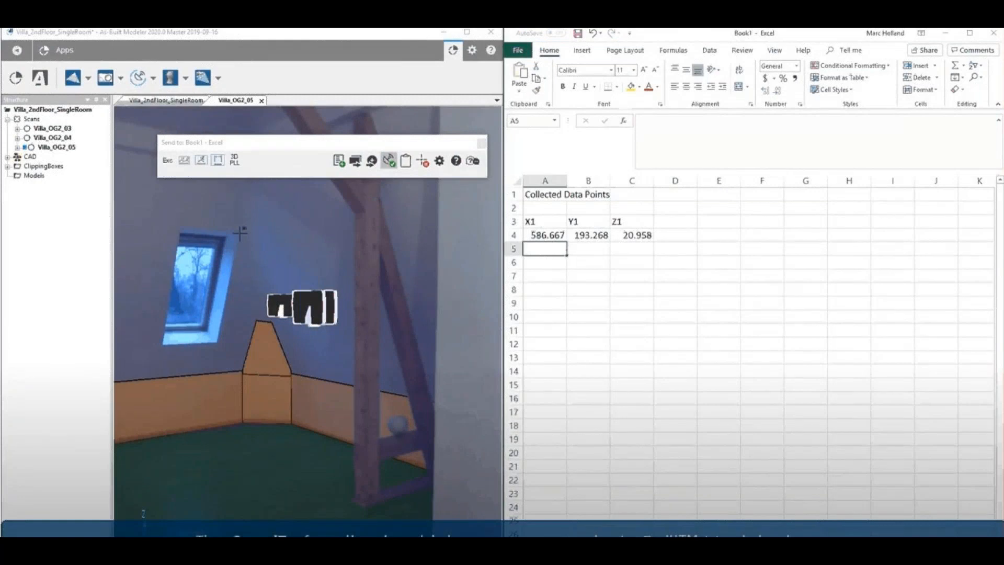
{"action": "left_click", "coordinate": [240, 233]}
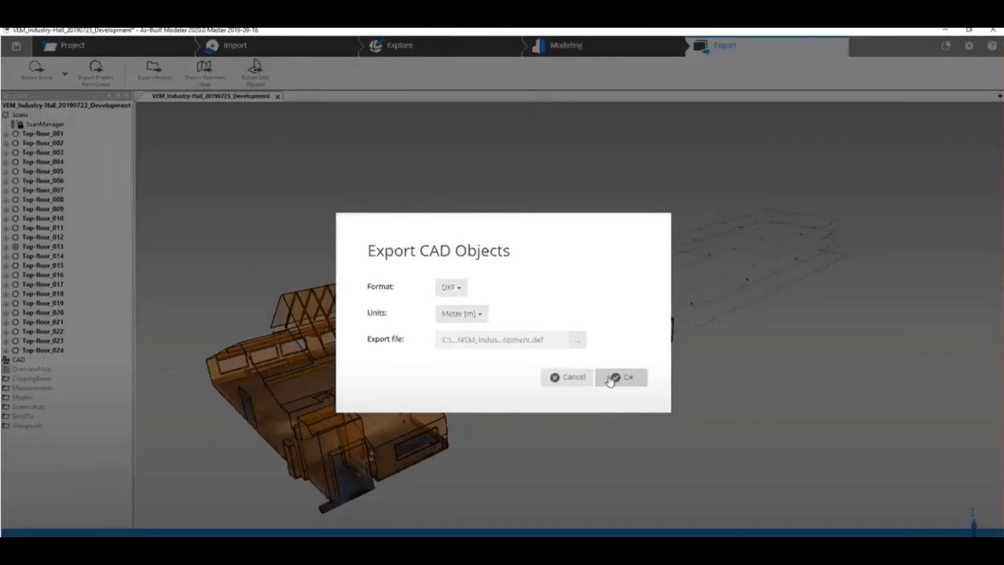
Step: Export the industry hall's CAD objects as a DXF file in meters
{"action": "left_click", "coordinate": [611, 377]}
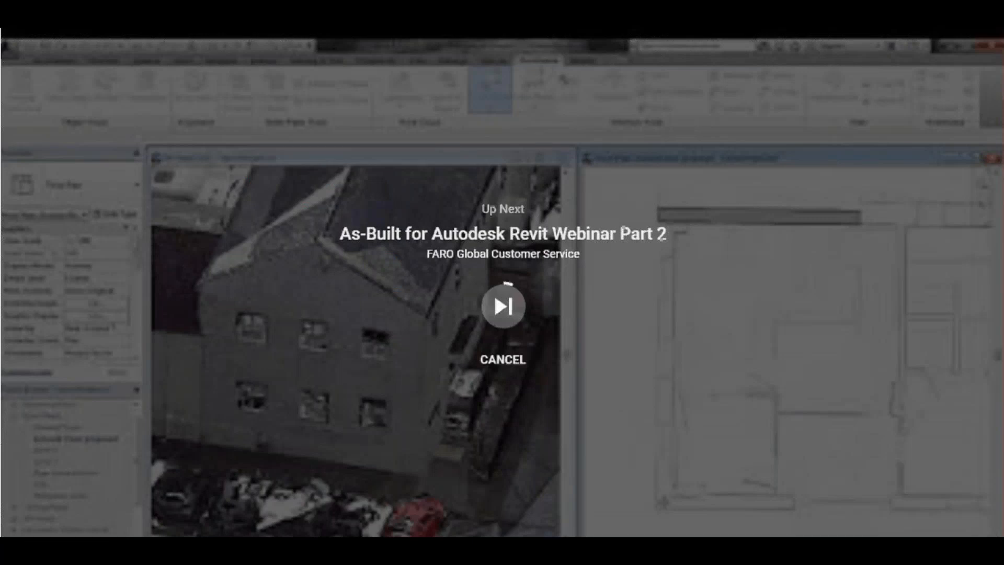
Step: Open the Modeler_UI.mp4 video linked from the overview slide
{"action": "mouse_move", "coordinate": [833, 454]}
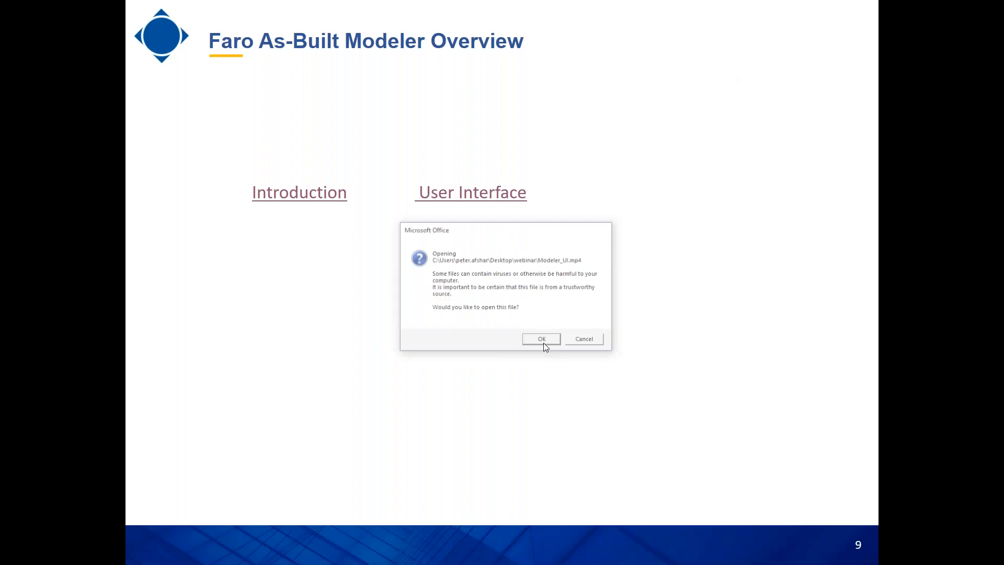
{"action": "left_click", "coordinate": [541, 339]}
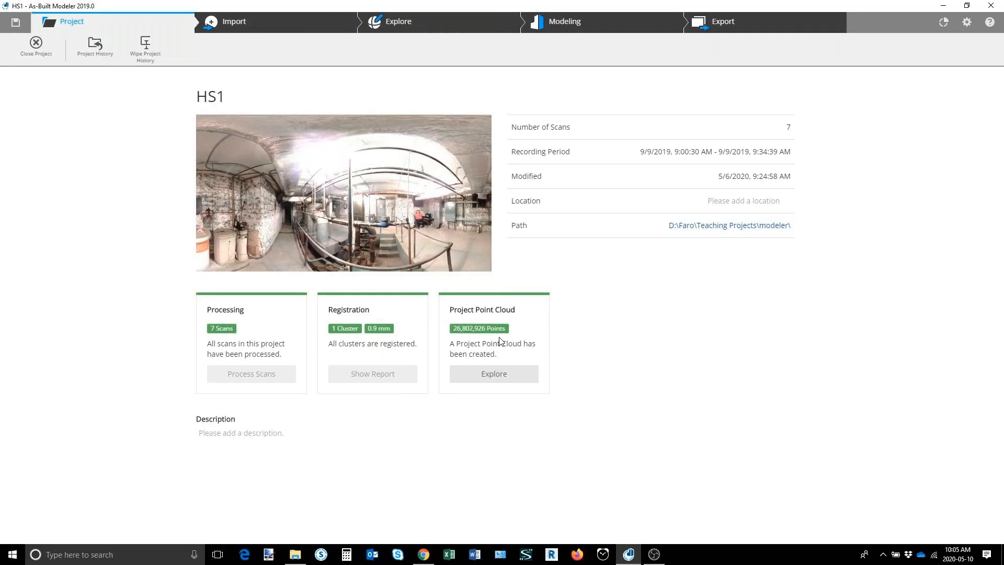
Step: Review the Import, Explore, Modeling and Export tools of the HS1 project, and open the SendTo app's toolset
{"action": "left_click", "coordinate": [235, 24]}
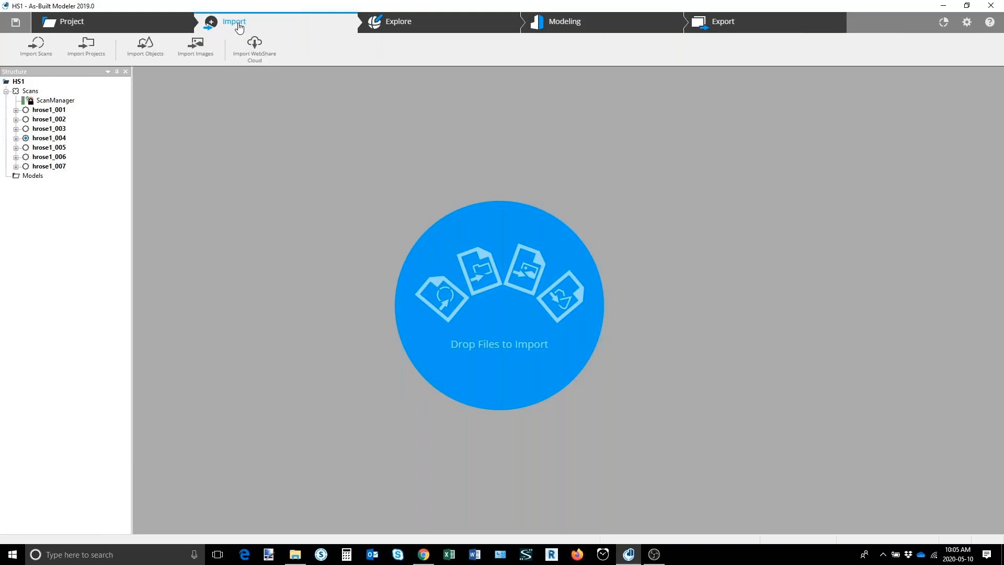
{"action": "left_click", "coordinate": [422, 25]}
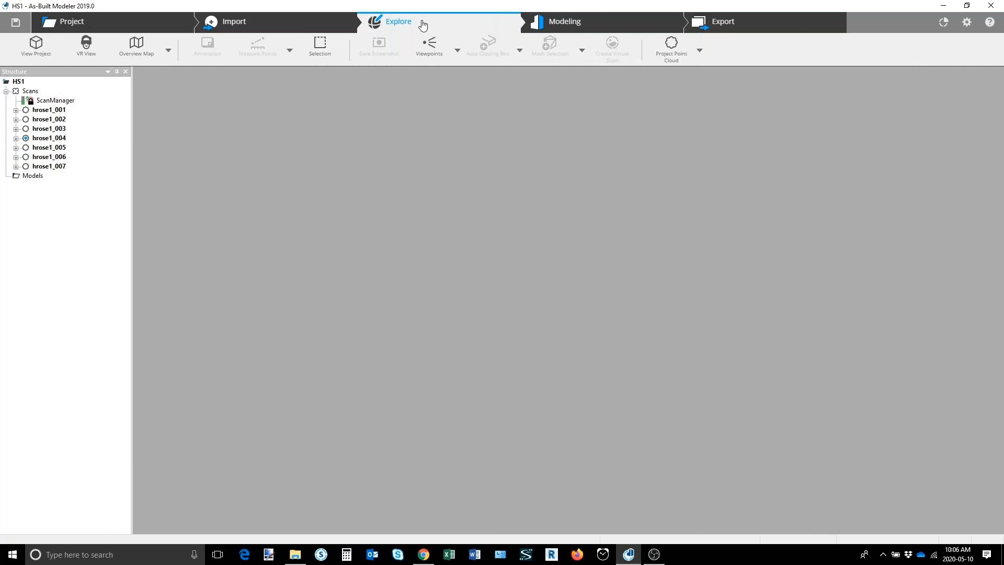
{"action": "left_click", "coordinate": [576, 24]}
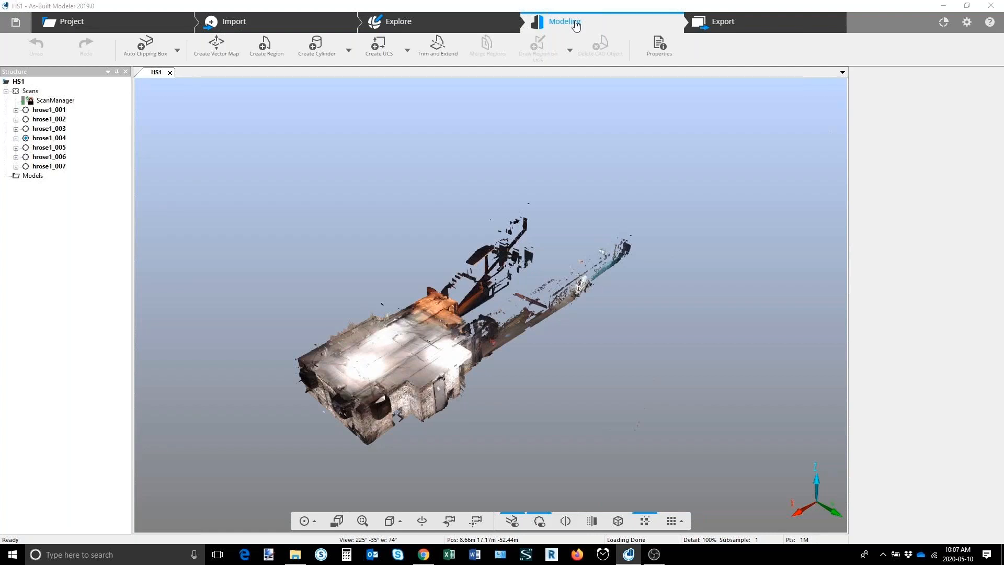
{"action": "left_click", "coordinate": [725, 22]}
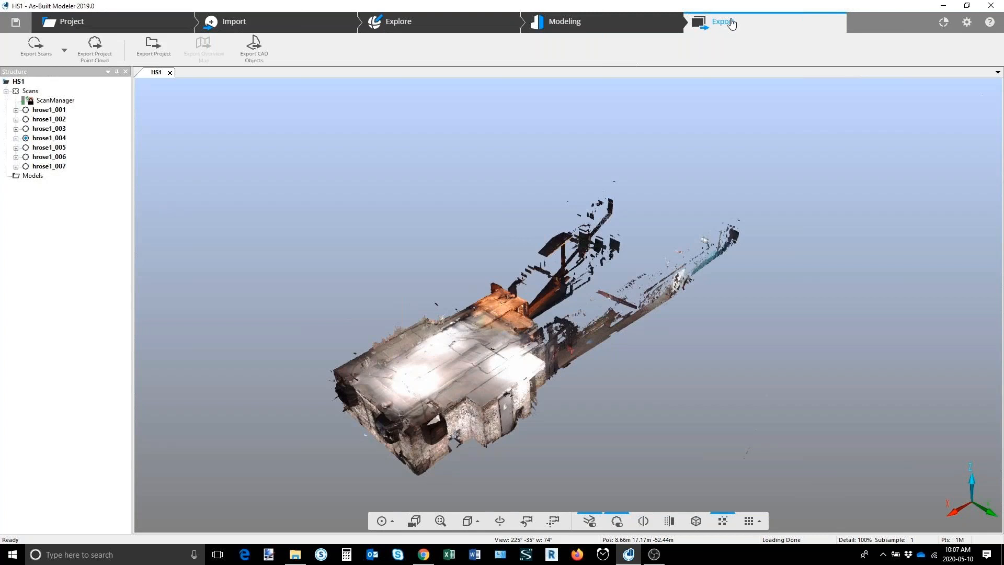
{"action": "left_click", "coordinate": [943, 22]}
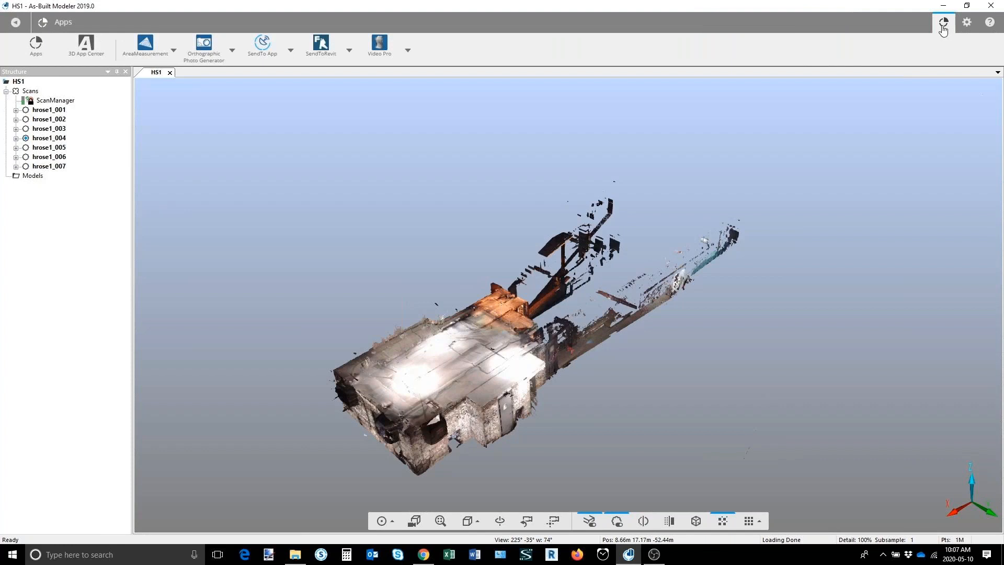
{"action": "left_click", "coordinate": [294, 54]}
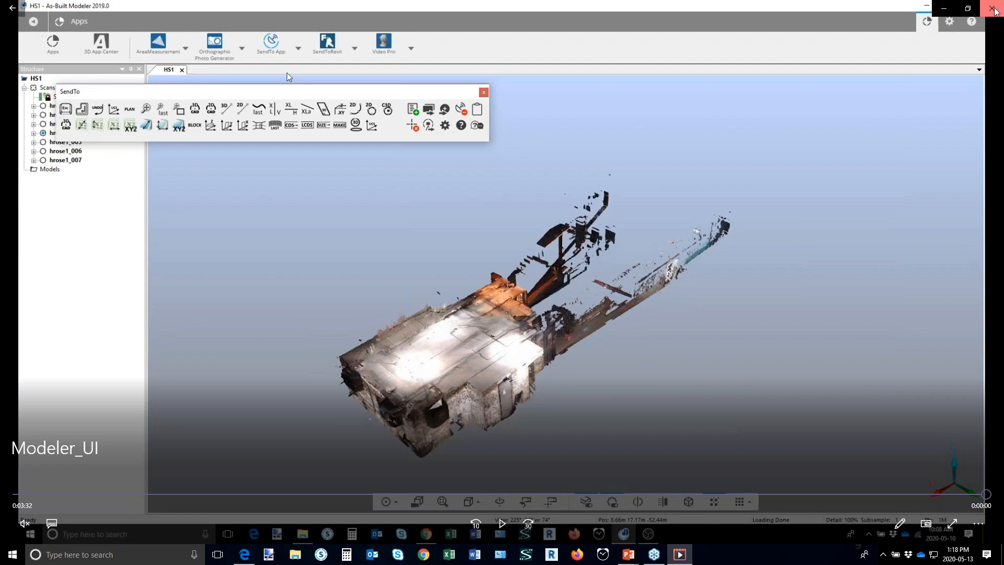
Step: Close the Modeler_UI video and open the modeling demonstration linked from the overview slide
{"action": "left_click", "coordinate": [995, 11]}
{"action": "left_click", "coordinate": [657, 199]}
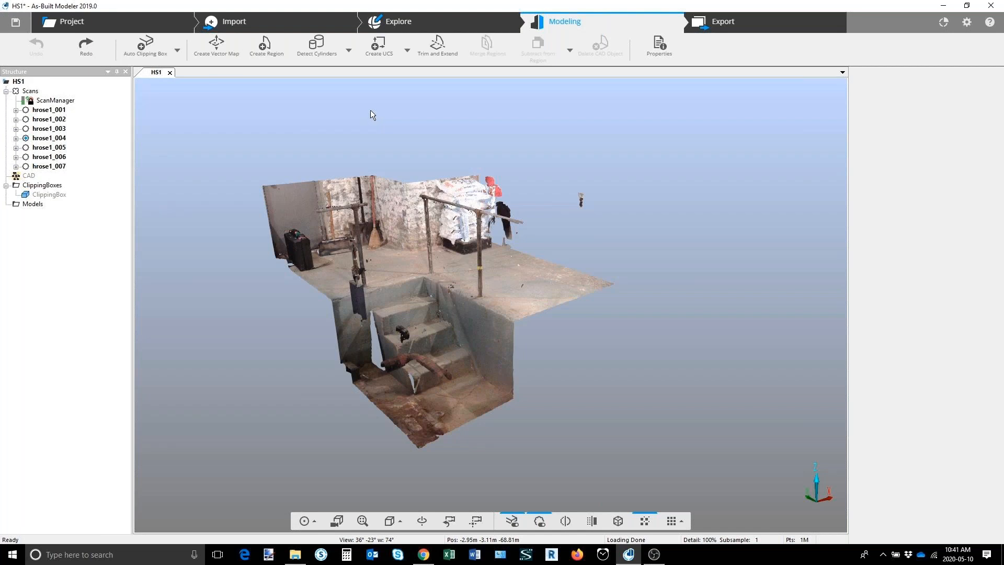
Step: Create horizontally constrained regions on the upper floor, the lower floor and the three stair treads, using a 0.08 m picking radius
{"action": "left_click", "coordinate": [266, 47]}
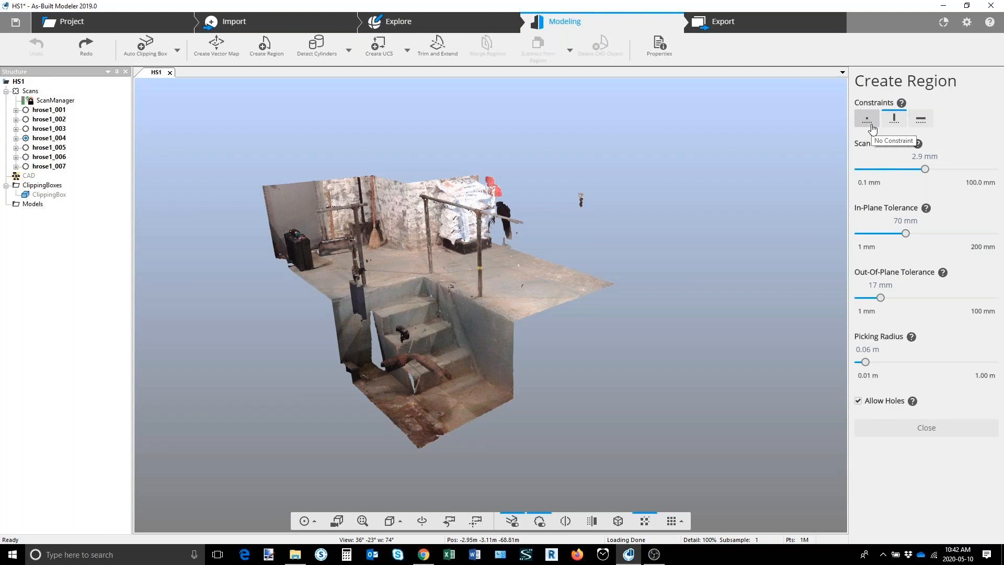
{"action": "left_click", "coordinate": [923, 120]}
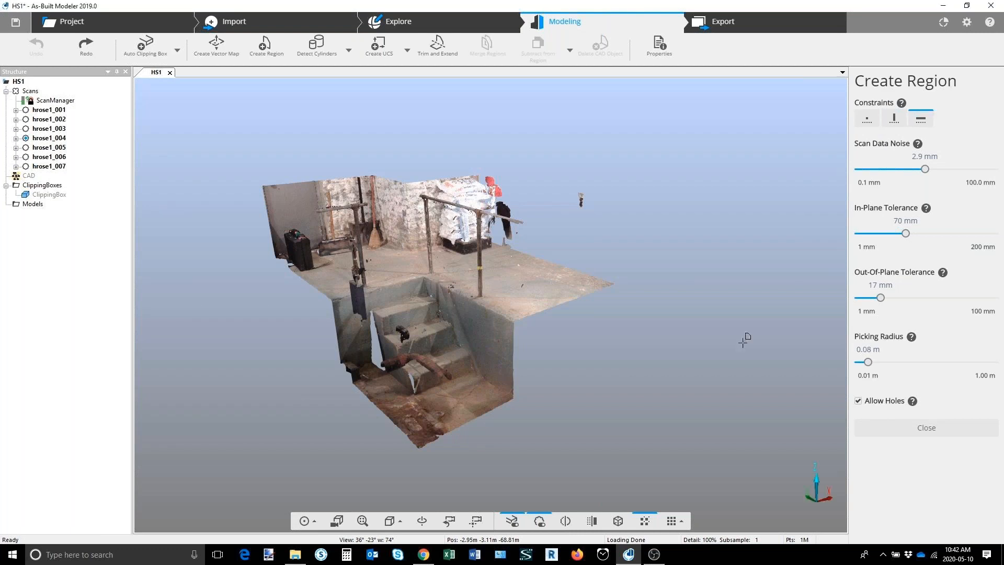
{"action": "left_click", "coordinate": [512, 274]}
{"action": "left_click", "coordinate": [414, 420]}
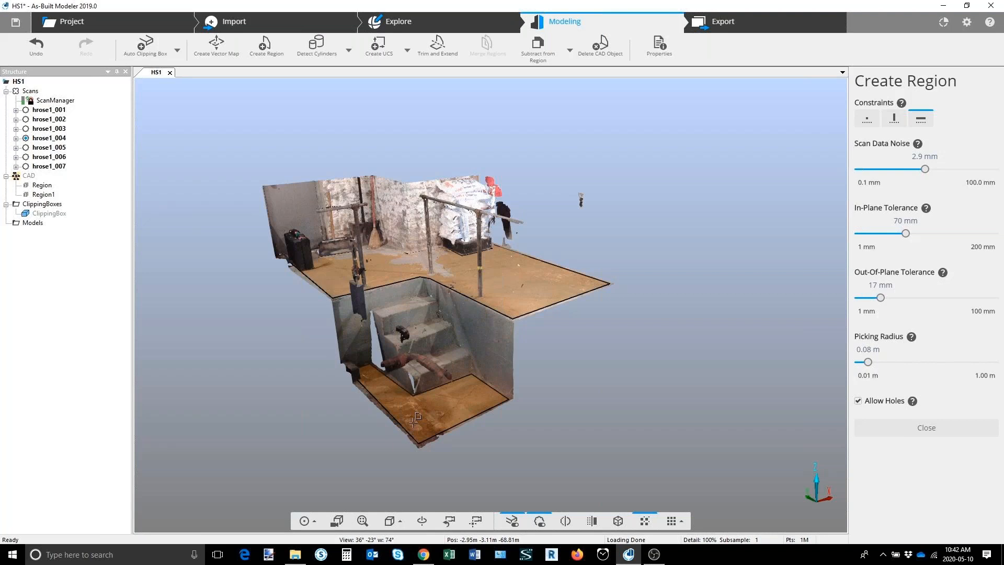
{"action": "left_click", "coordinate": [440, 358]}
{"action": "left_click", "coordinate": [421, 330]}
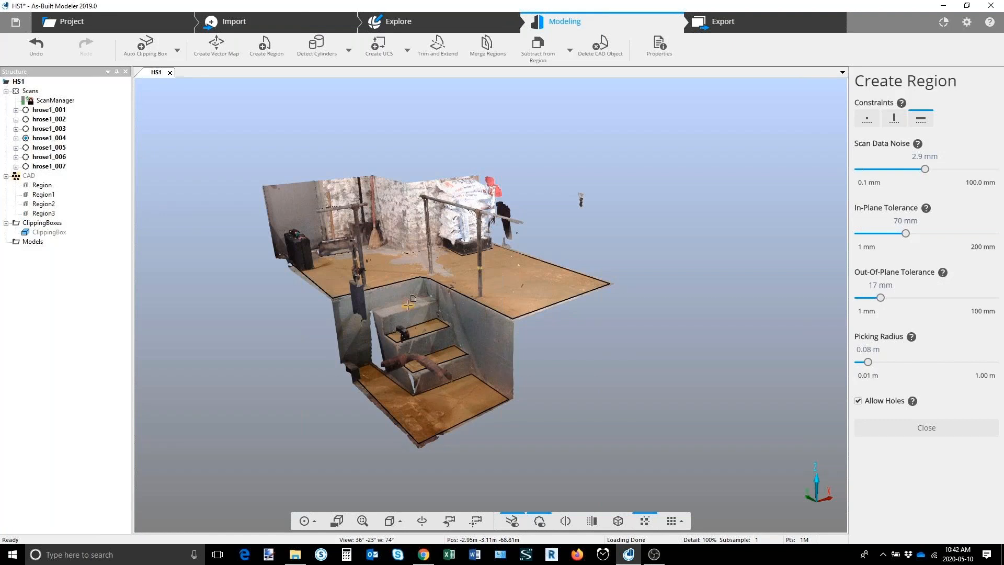
{"action": "left_click", "coordinate": [408, 305]}
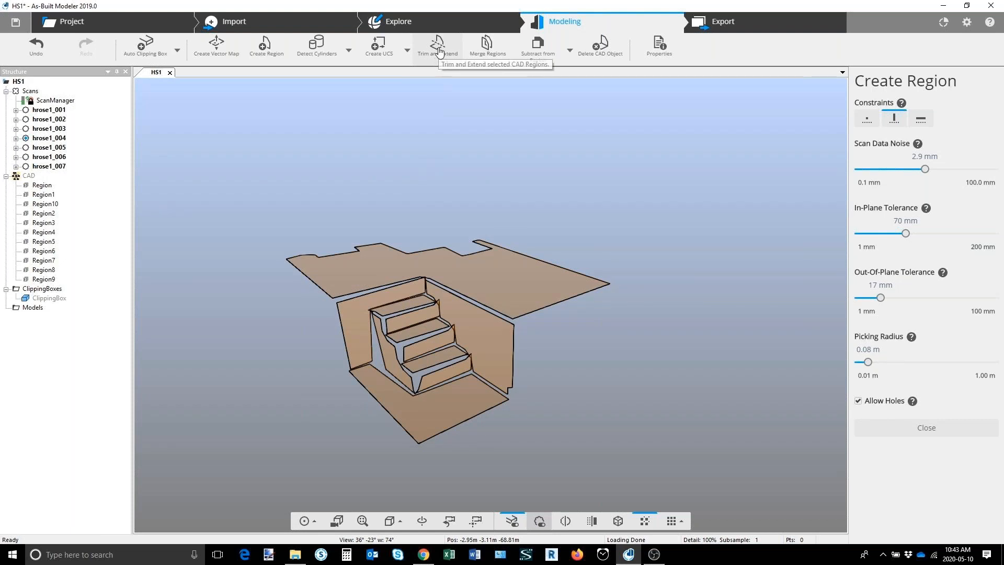
Step: Trim and extend the floor, wall and stair regions with a maximum distance of 0.500 m
{"action": "left_click", "coordinate": [437, 52]}
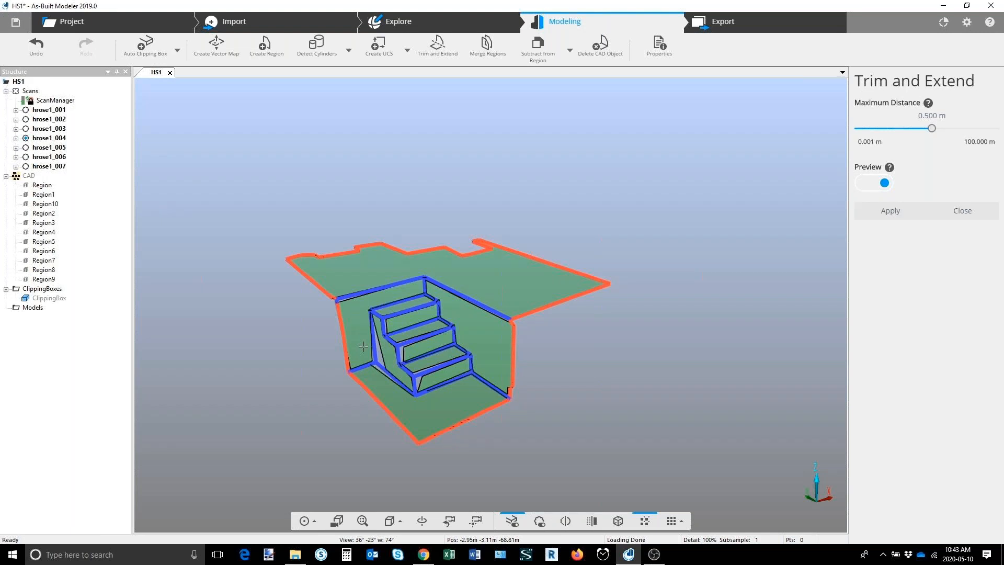
{"action": "left_click", "coordinate": [489, 338]}
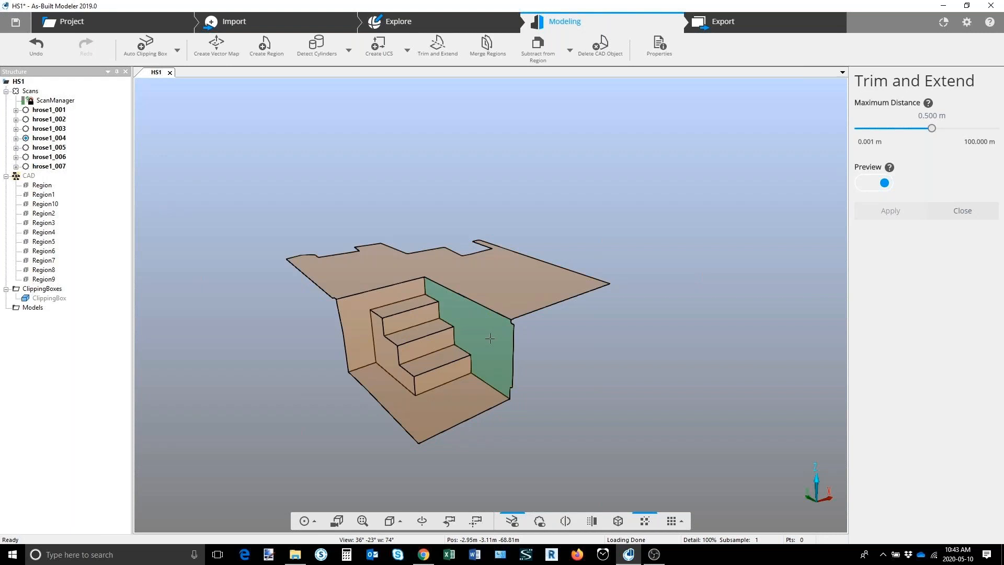
Step: Add the missing area along the jagged back edge to the upper floor region, squaring off its rear corner
{"action": "left_click", "coordinate": [487, 249]}
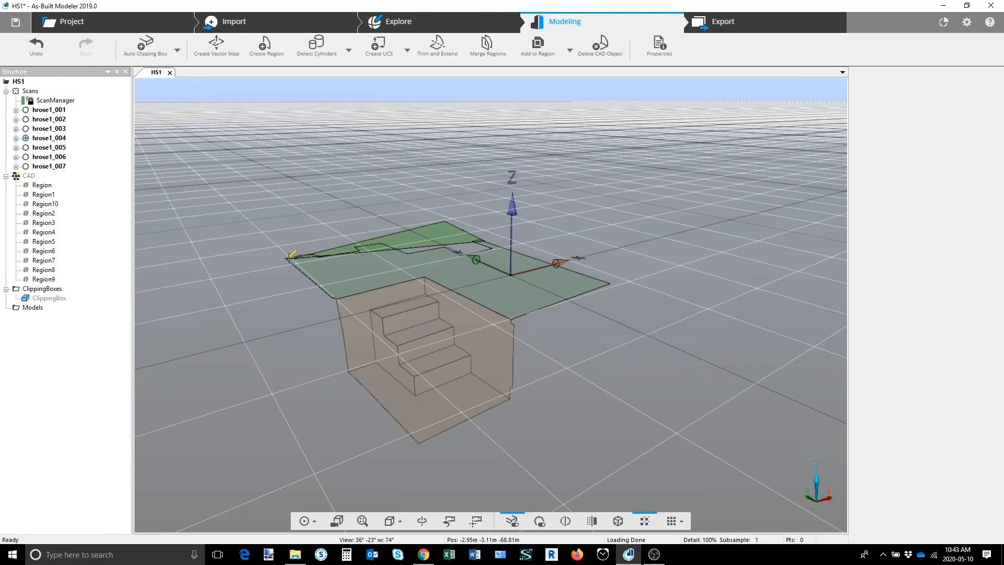
{"action": "left_click", "coordinate": [289, 257]}
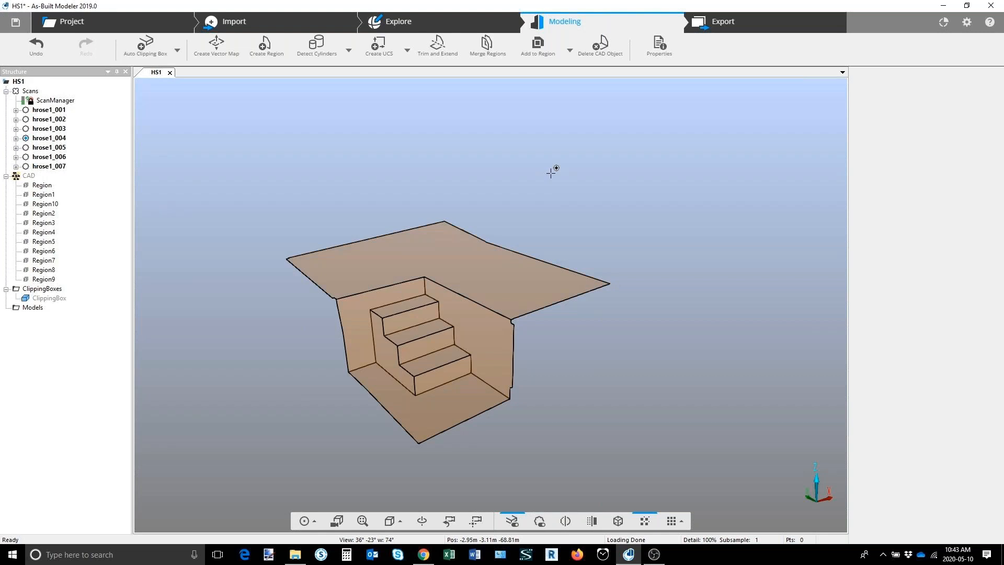
Step: Subtract a small four-sided notch from the back edge of the upper floor region
{"action": "left_click", "coordinate": [570, 51]}
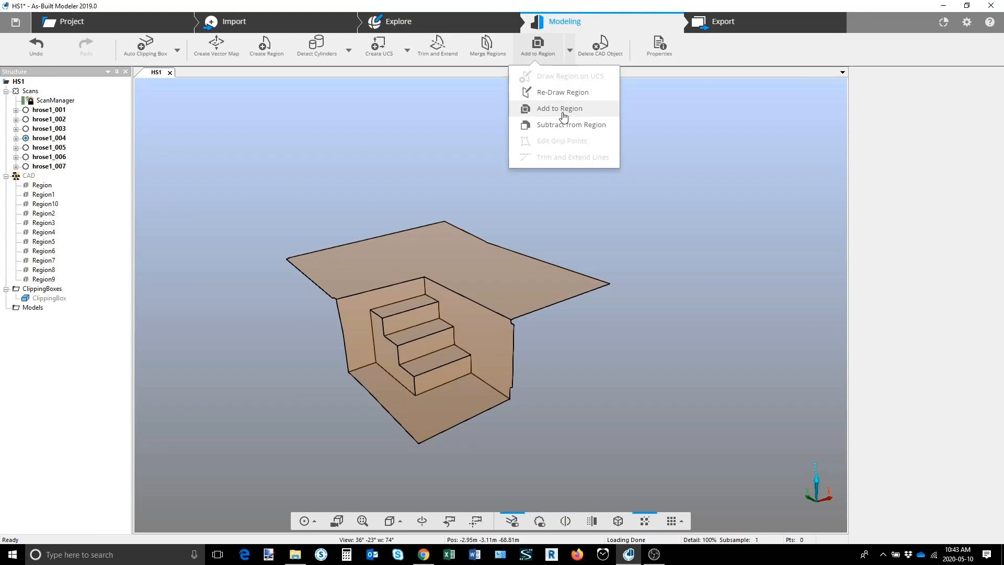
{"action": "left_click", "coordinate": [560, 108]}
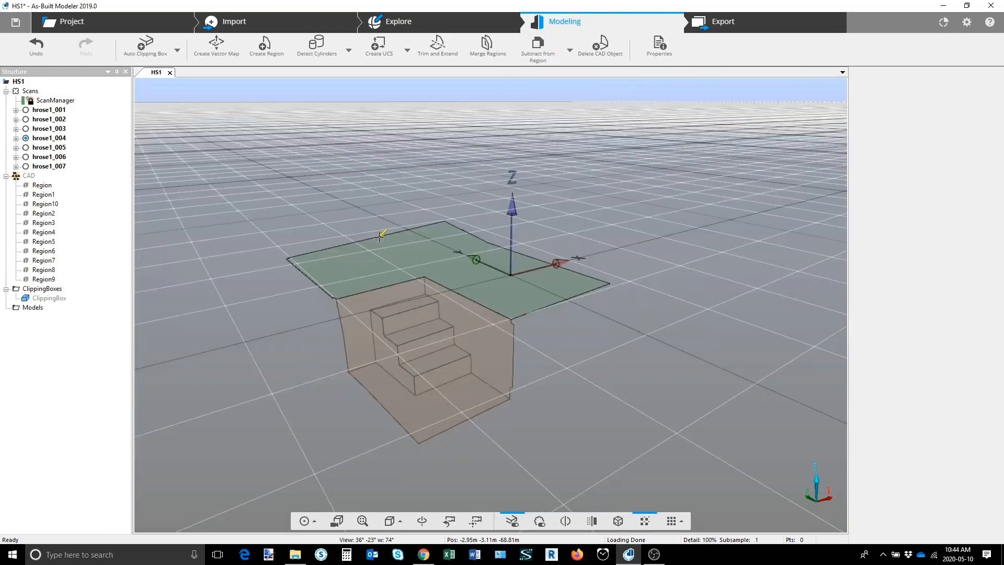
{"action": "left_click", "coordinate": [381, 236]}
{"action": "left_click", "coordinate": [404, 247]}
{"action": "left_click", "coordinate": [430, 240]}
{"action": "double_click", "coordinate": [408, 224]}
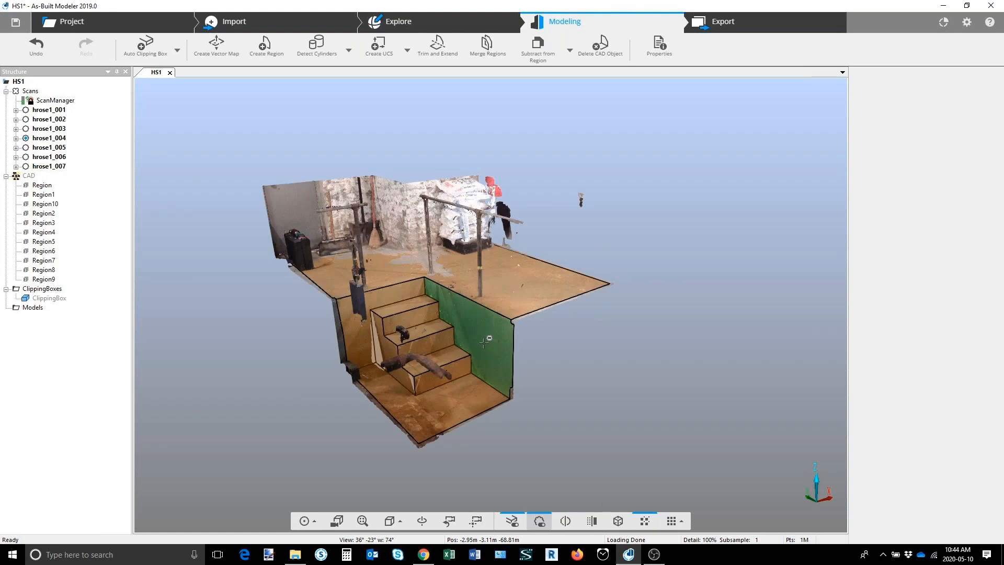
Step: Show the clipping box, extend it over the pipework beside the stairs and pull in its opposite side across the upper floor
{"action": "right_click", "coordinate": [51, 297]}
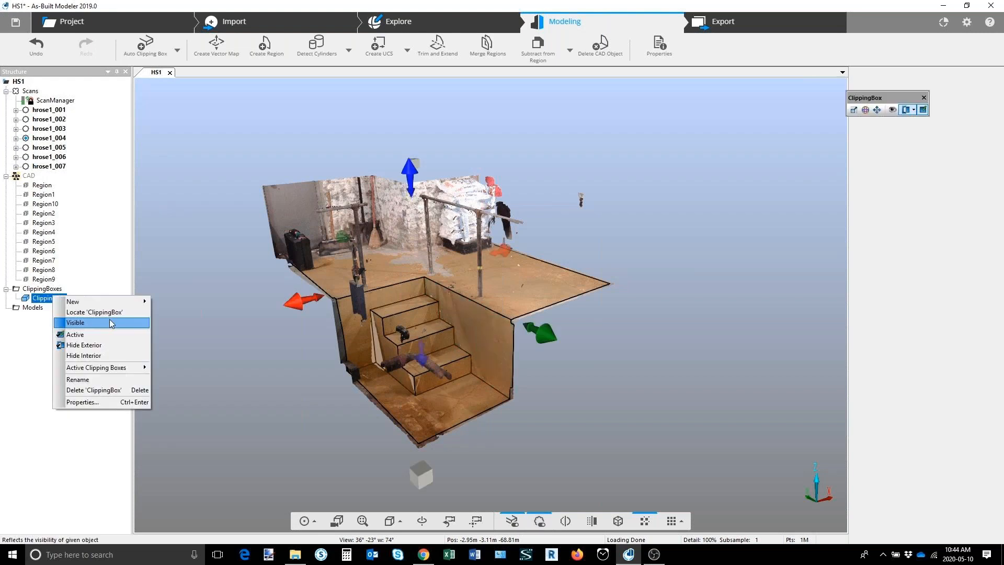
{"action": "left_click", "coordinate": [110, 323]}
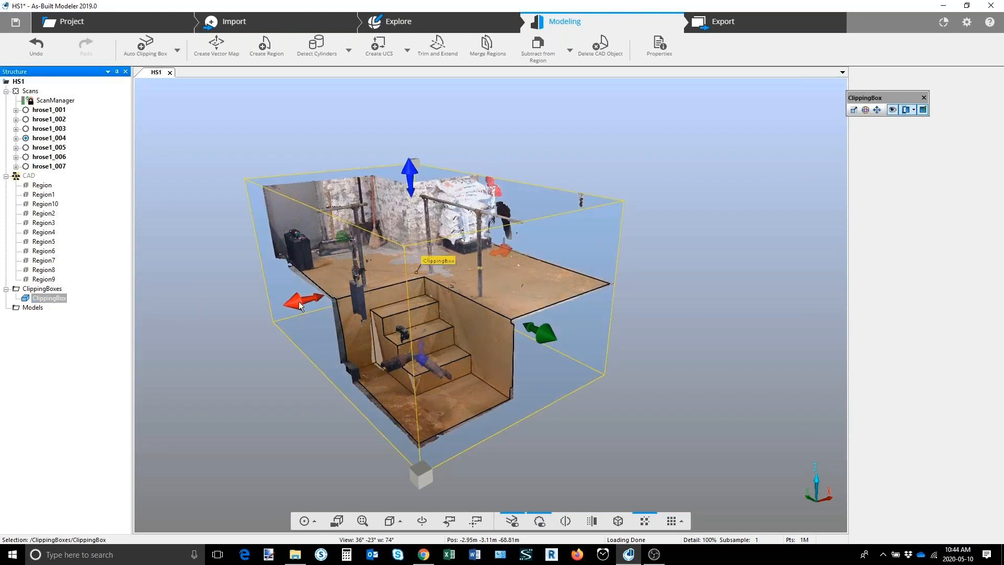
{"action": "left_click_drag", "start_coordinate": [299, 301], "coordinate": [733, 343]}
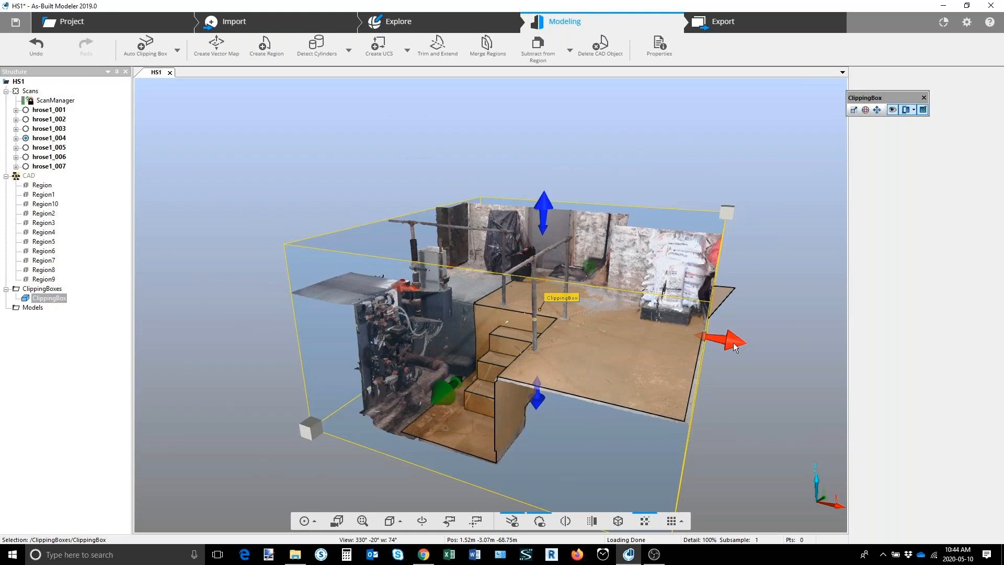
{"action": "left_click_drag", "start_coordinate": [733, 343], "coordinate": [552, 302]}
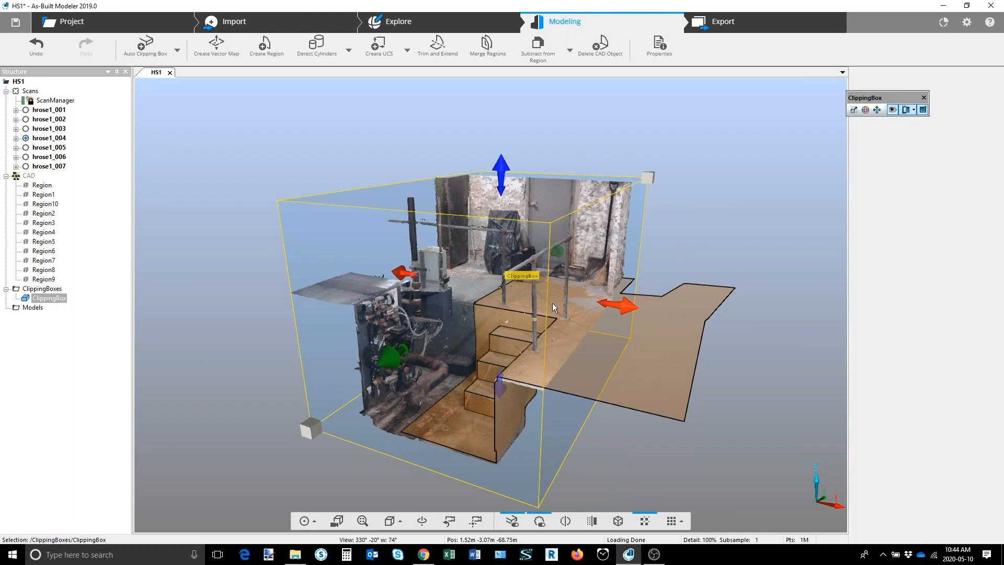
Step: Create a cylinder from the scan points of a vertical pipe beside the stairs and hide the point cloud
{"action": "left_click_drag", "start_coordinate": [553, 303], "coordinate": [540, 341]}
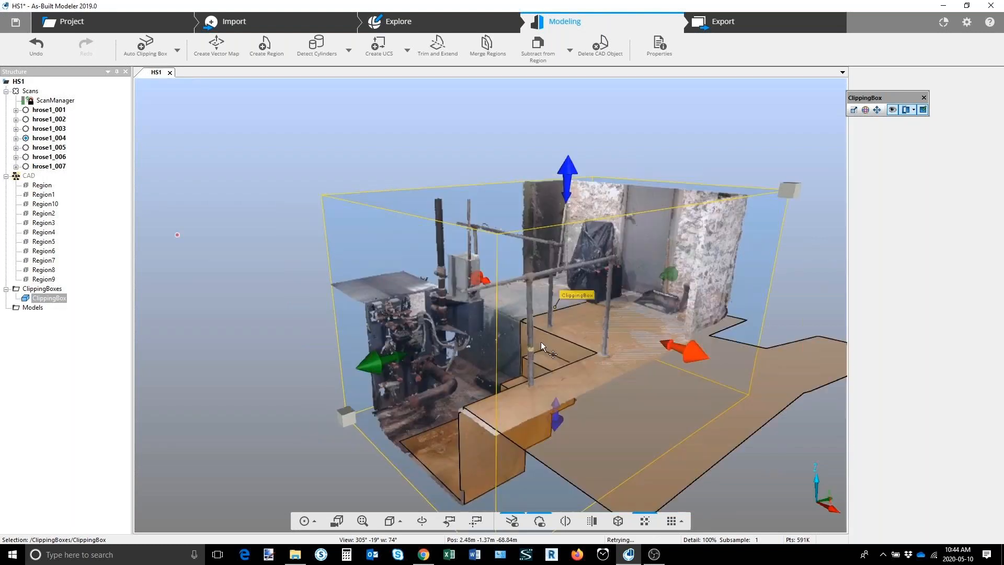
{"action": "scroll", "coordinate": [467, 350], "scroll_direction": "up", "scroll_amount": 2}
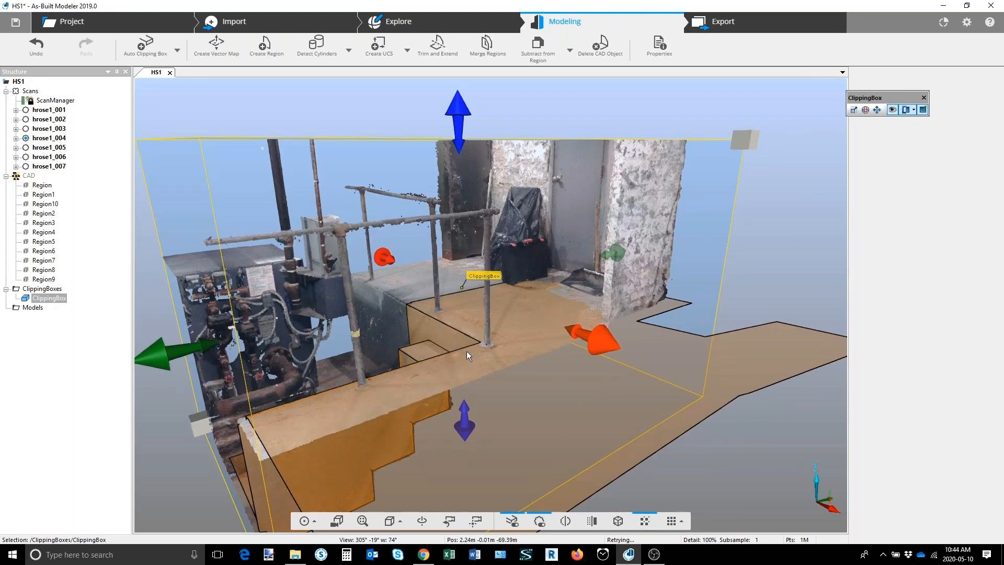
{"action": "left_click", "coordinate": [296, 63]}
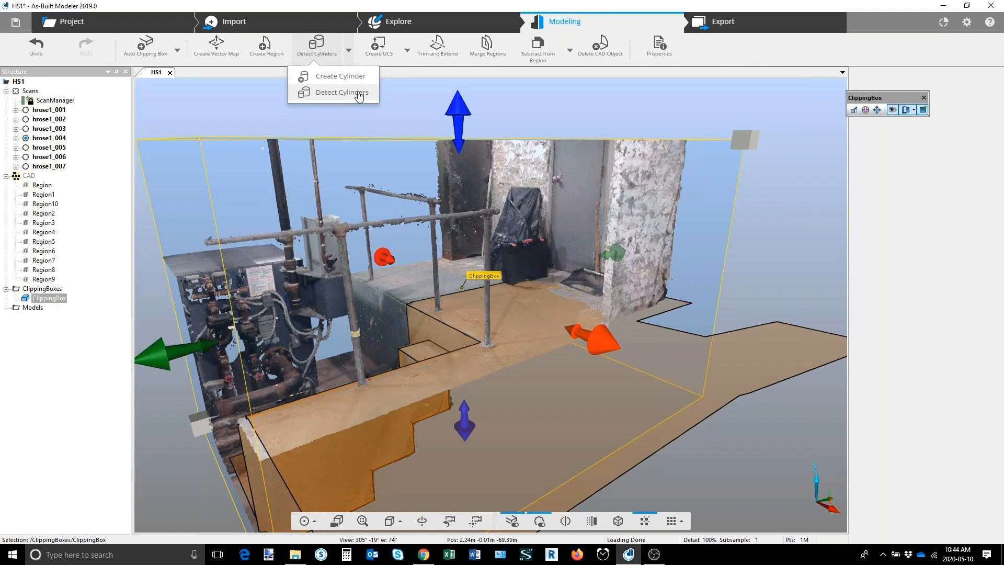
{"action": "left_click", "coordinate": [341, 76]}
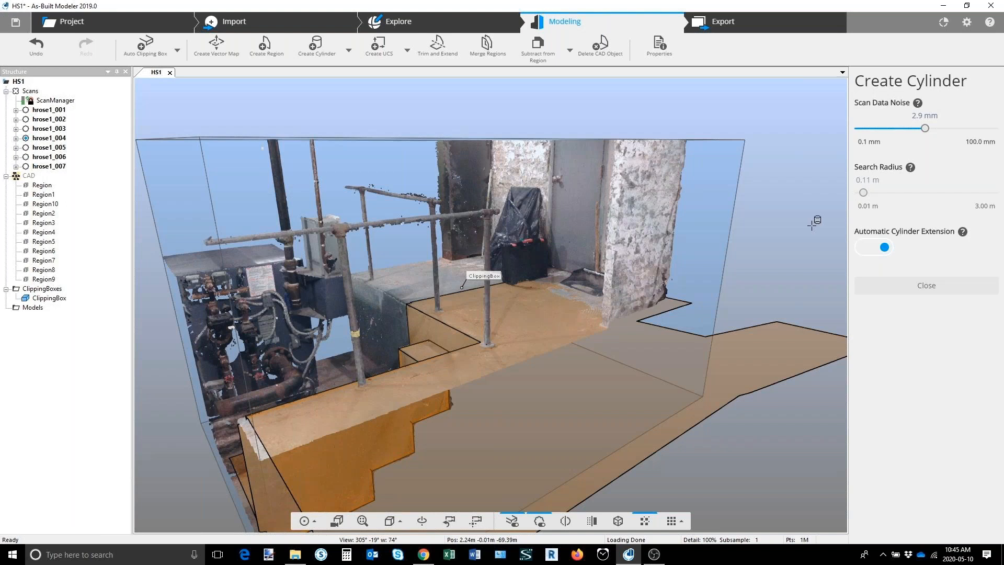
{"action": "left_click", "coordinate": [539, 521]}
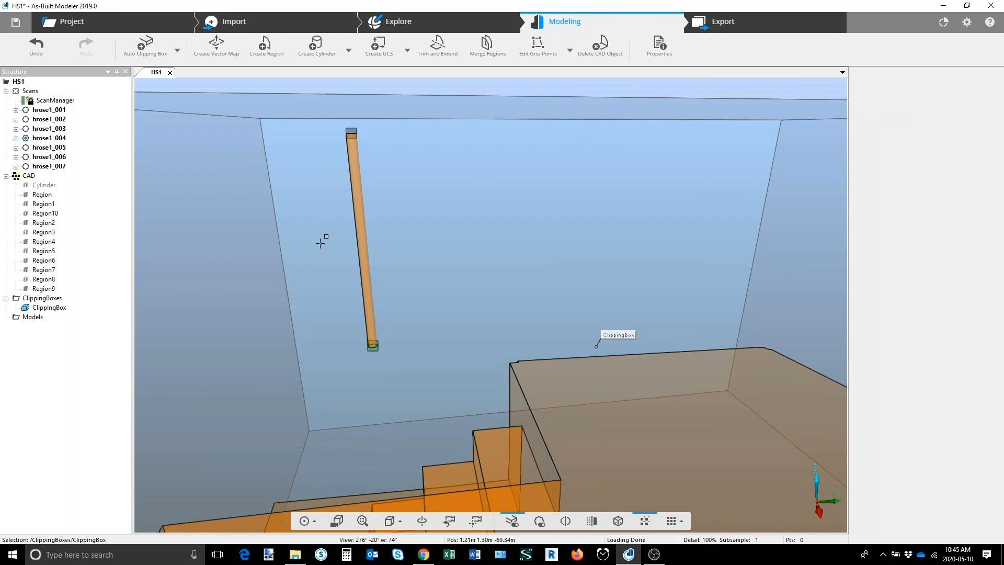
{"action": "left_click", "coordinate": [444, 213]}
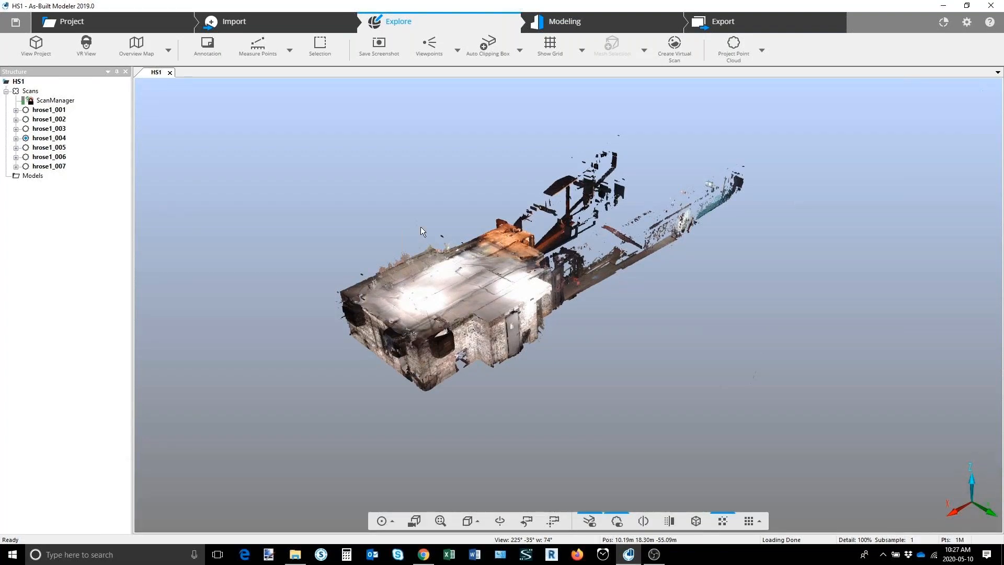
Step: Create an auto clipping box, move it over the scanned building and rotate it slightly to align with the walls
{"action": "left_click", "coordinate": [489, 48]}
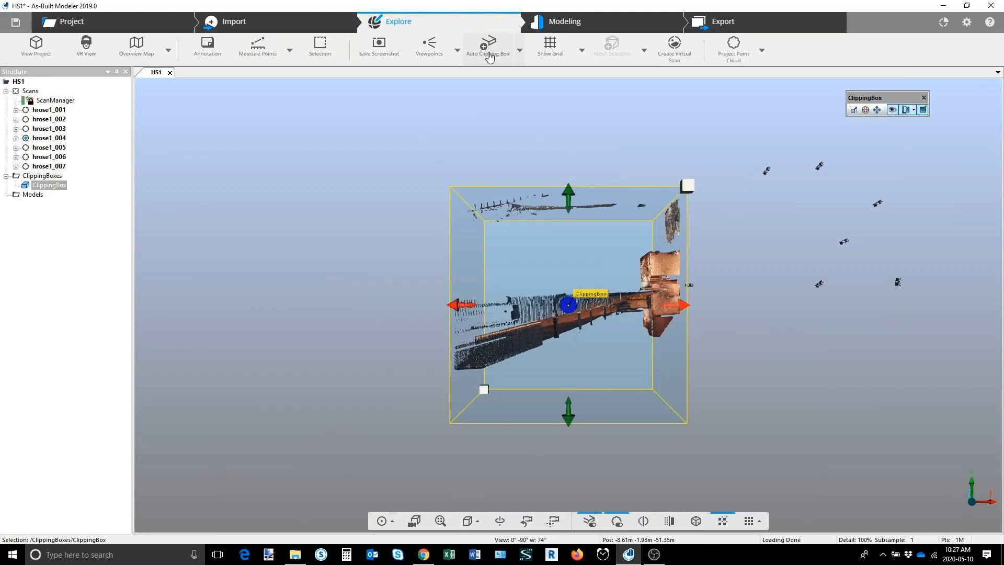
{"action": "left_click_drag", "start_coordinate": [668, 309], "coordinate": [914, 292]}
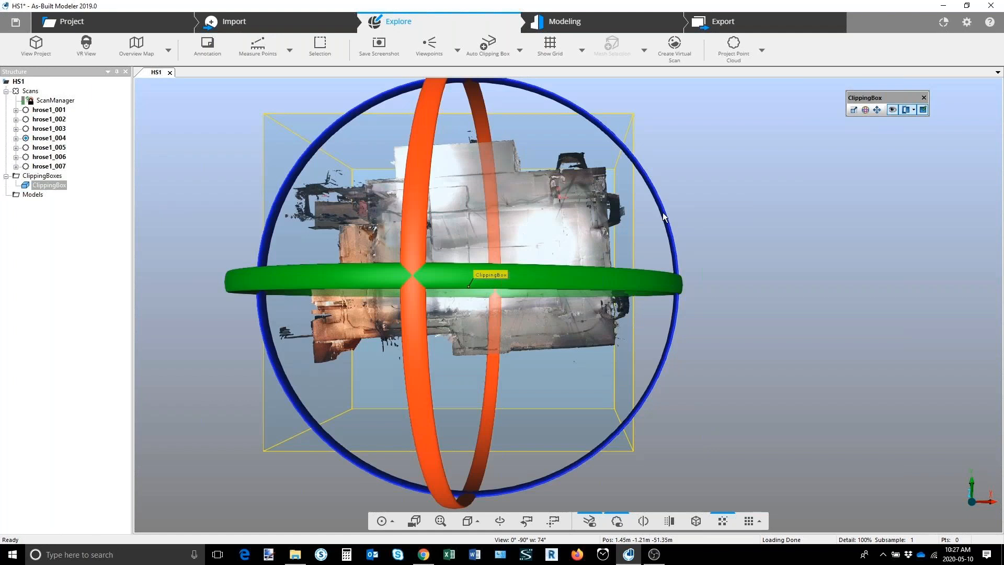
{"action": "left_click_drag", "start_coordinate": [663, 216], "coordinate": [526, 101]}
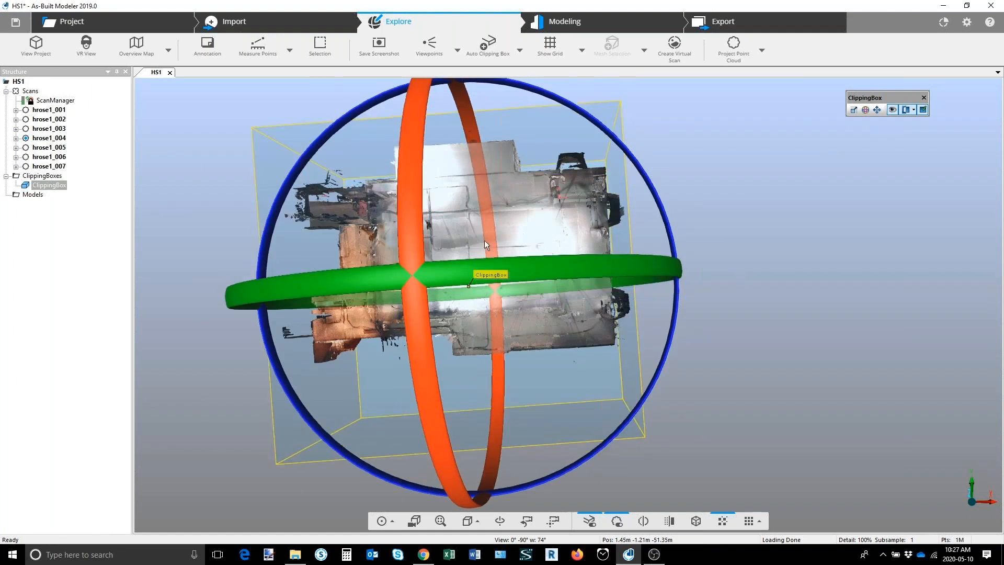
{"action": "left_click", "coordinate": [471, 253]}
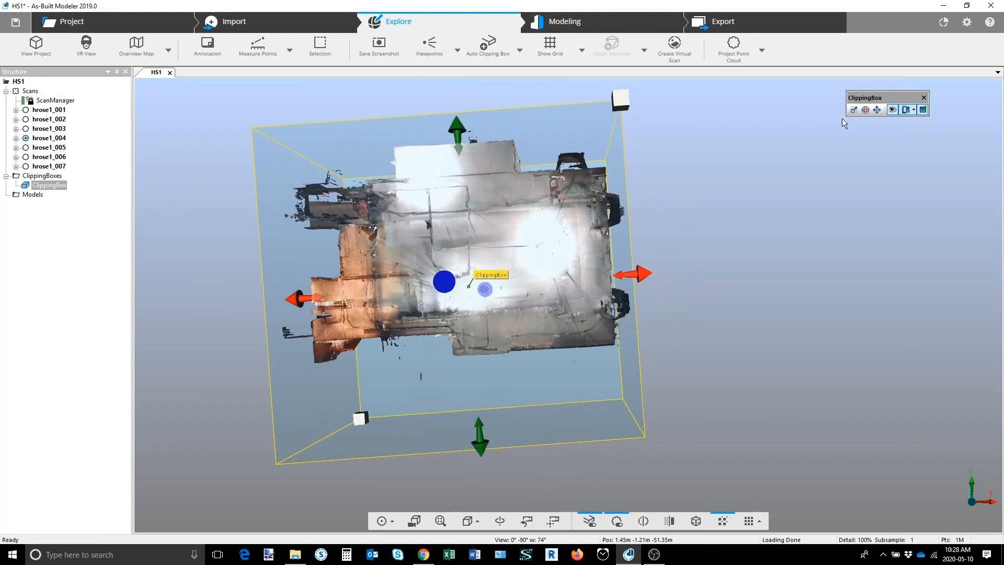
Step: Push one side of the clipping box in by about 5.59 m to leave a thin vertical slice through the building
{"action": "left_click_drag", "start_coordinate": [538, 308], "coordinate": [531, 294]}
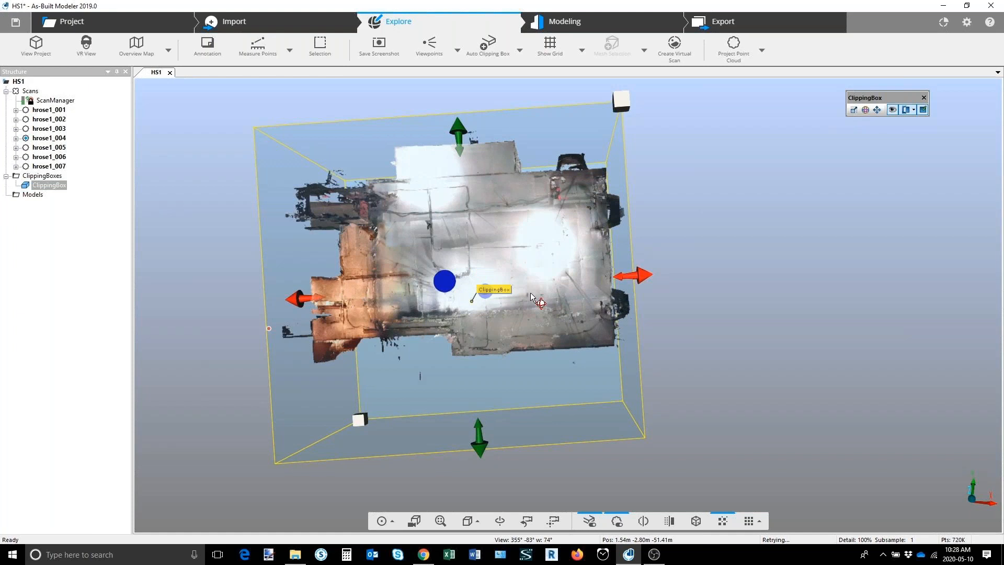
{"action": "left_click_drag", "start_coordinate": [531, 295], "coordinate": [468, 329]}
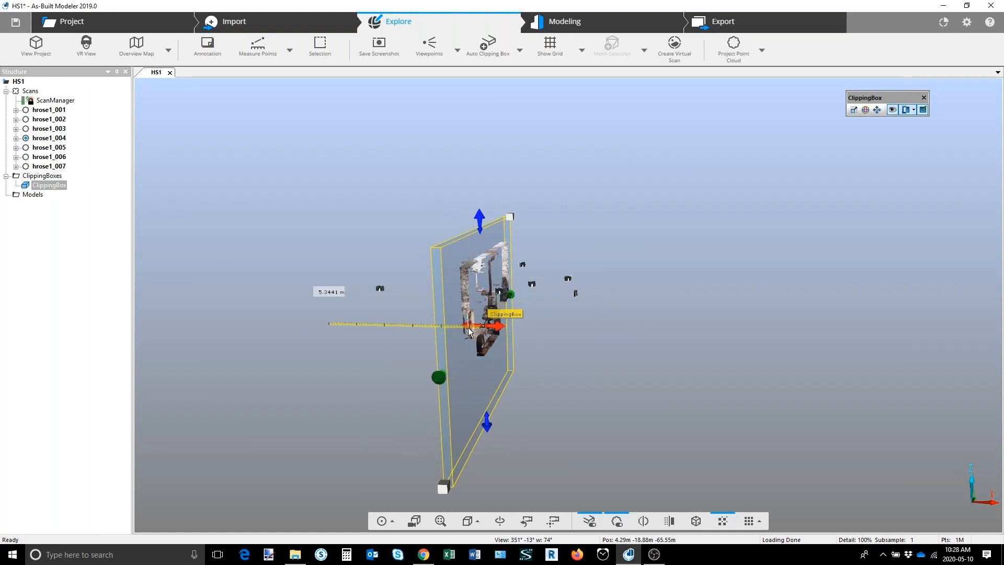
{"action": "left_click_drag", "start_coordinate": [469, 330], "coordinate": [475, 333]}
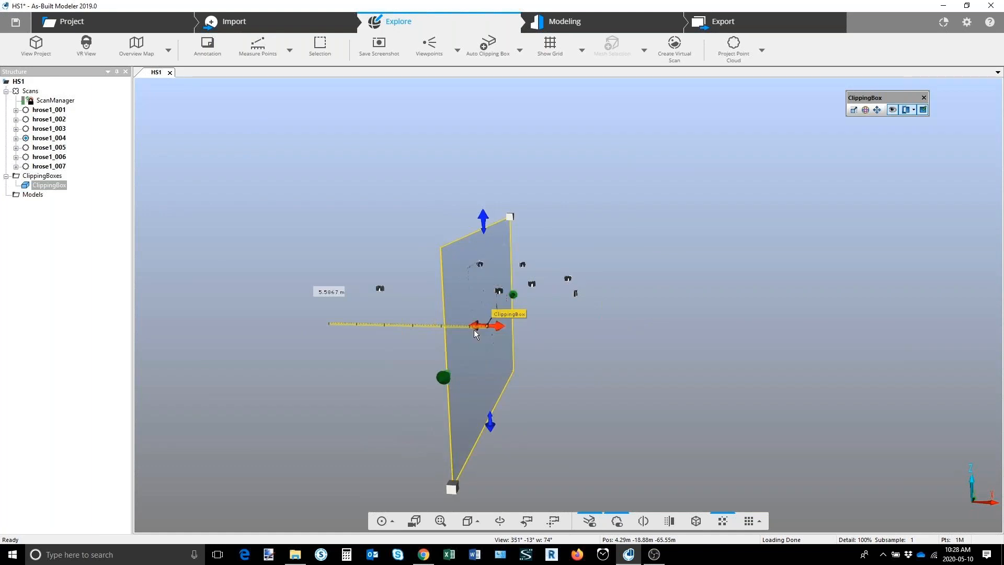
{"action": "left_click_drag", "start_coordinate": [482, 267], "coordinate": [552, 248]}
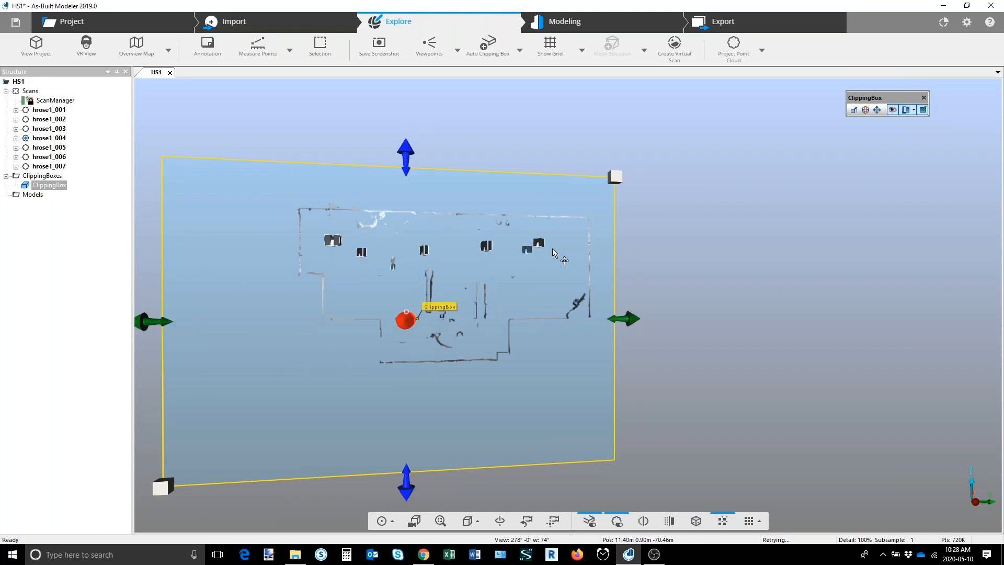
{"action": "left_click_drag", "start_coordinate": [553, 248], "coordinate": [612, 254]}
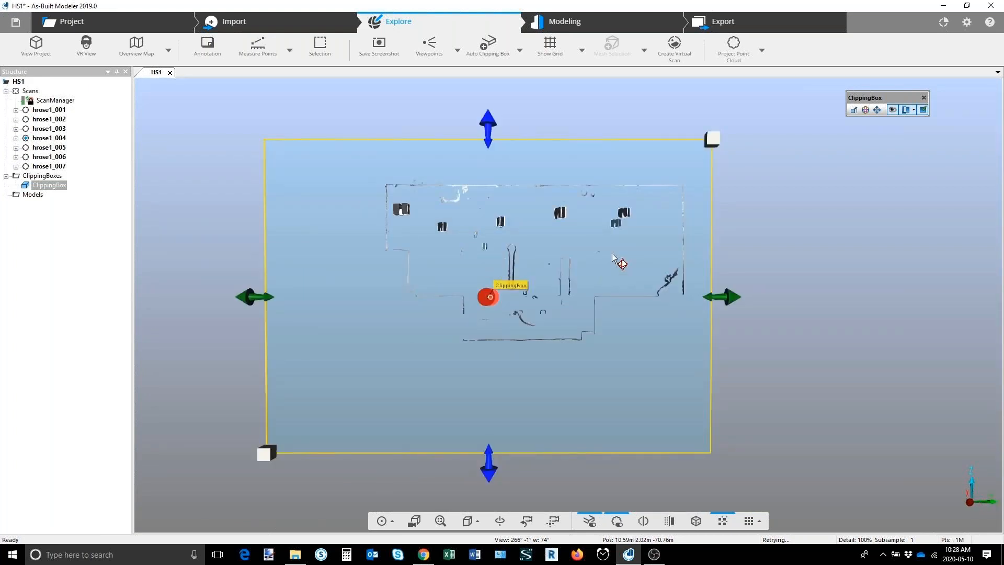
Step: Create a vector map from the thin ClippingBox slice with the current vectorization settings and gap filling enabled
{"action": "left_click", "coordinate": [564, 21]}
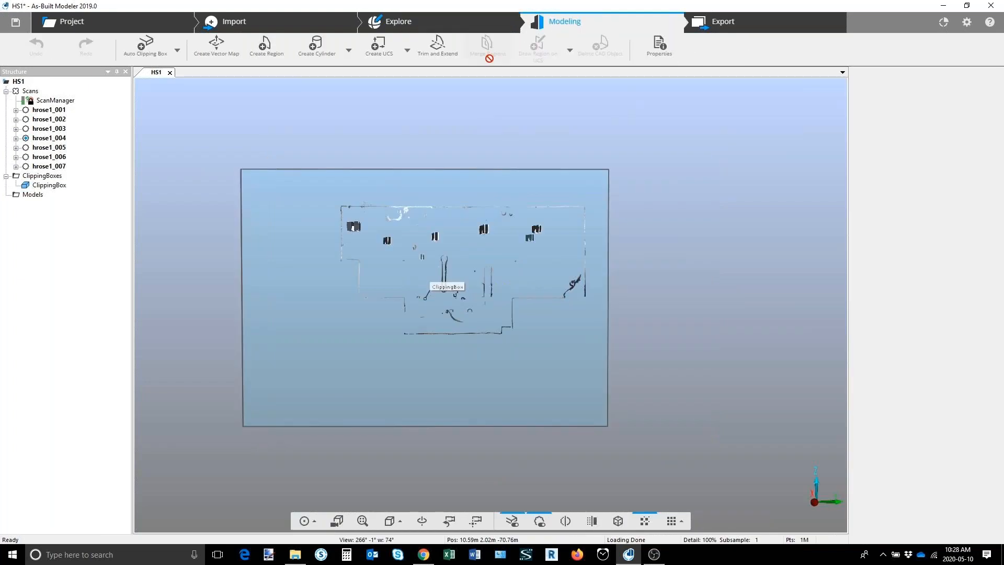
{"action": "left_click", "coordinate": [217, 47]}
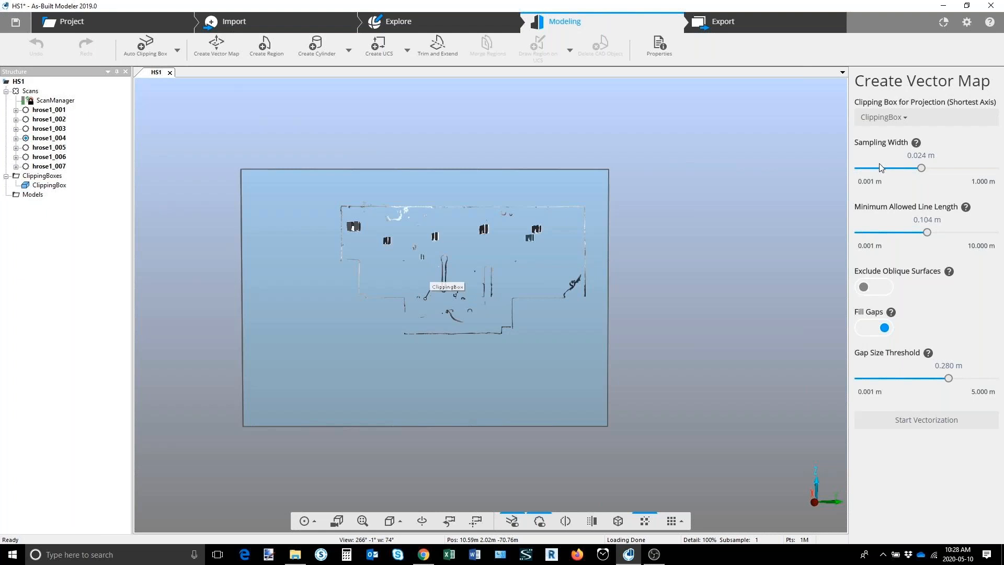
{"action": "left_click", "coordinate": [895, 430]}
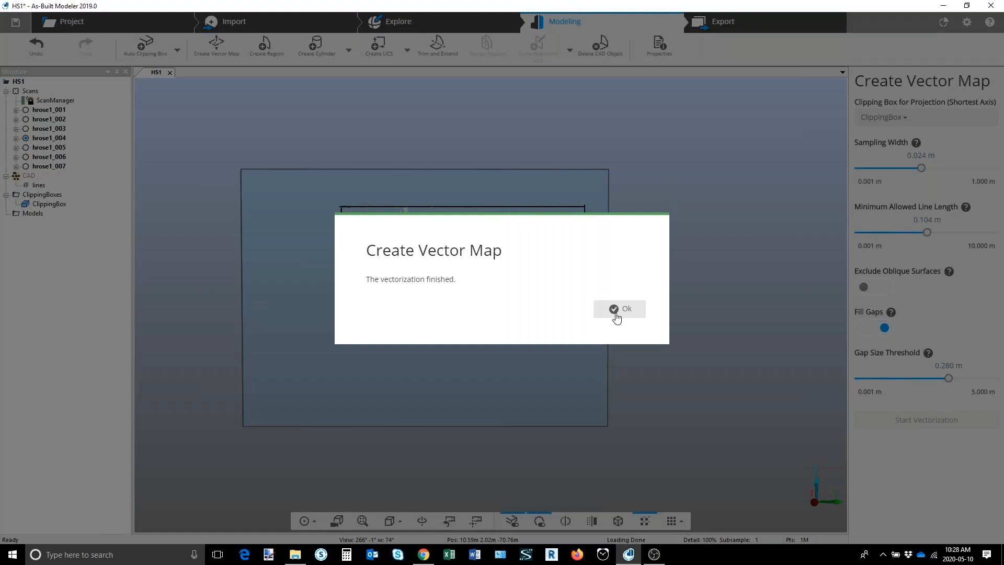
{"action": "left_click", "coordinate": [616, 313]}
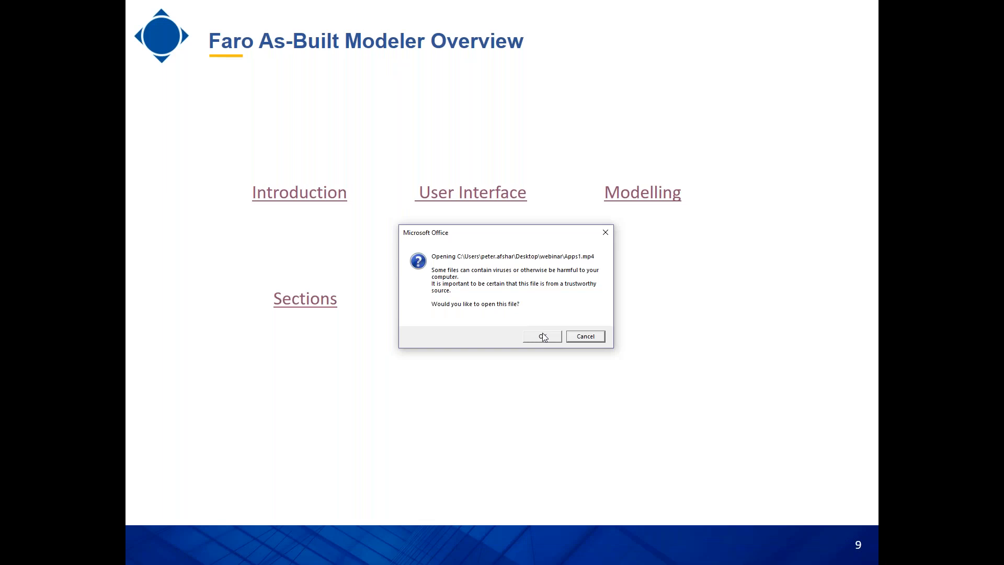
{"action": "left_click", "coordinate": [543, 336]}
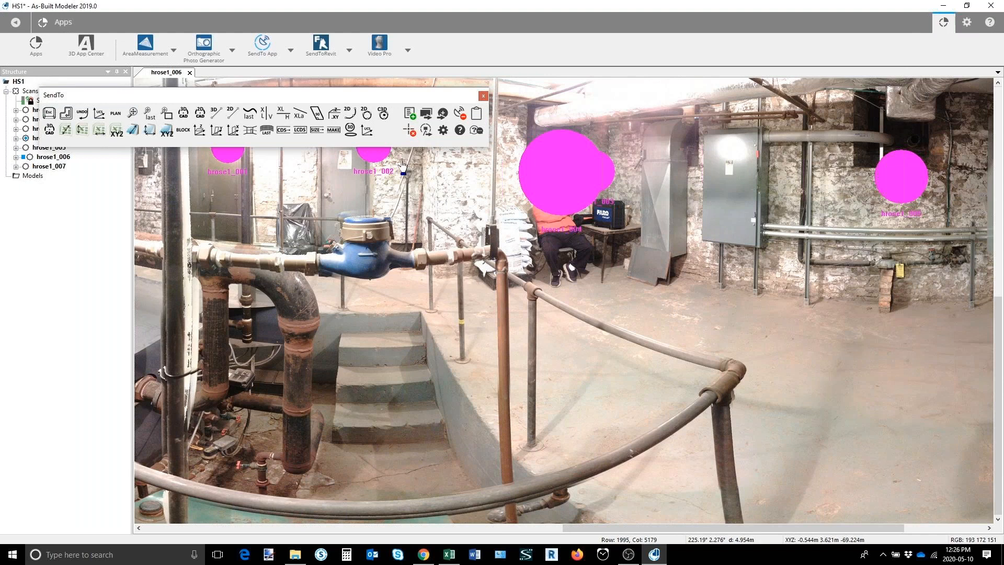
Step: Arrange the modeler window beside the Book1 Excel workbook and set that workbook as the SendTo target application
{"action": "double_click", "coordinate": [542, 8]}
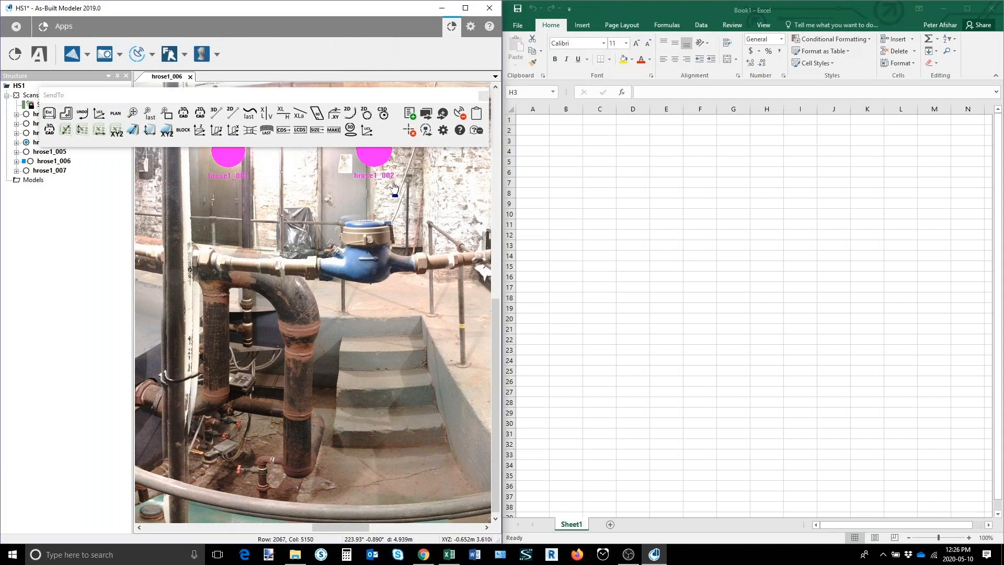
{"action": "left_click_drag", "start_coordinate": [459, 113], "coordinate": [549, 153]}
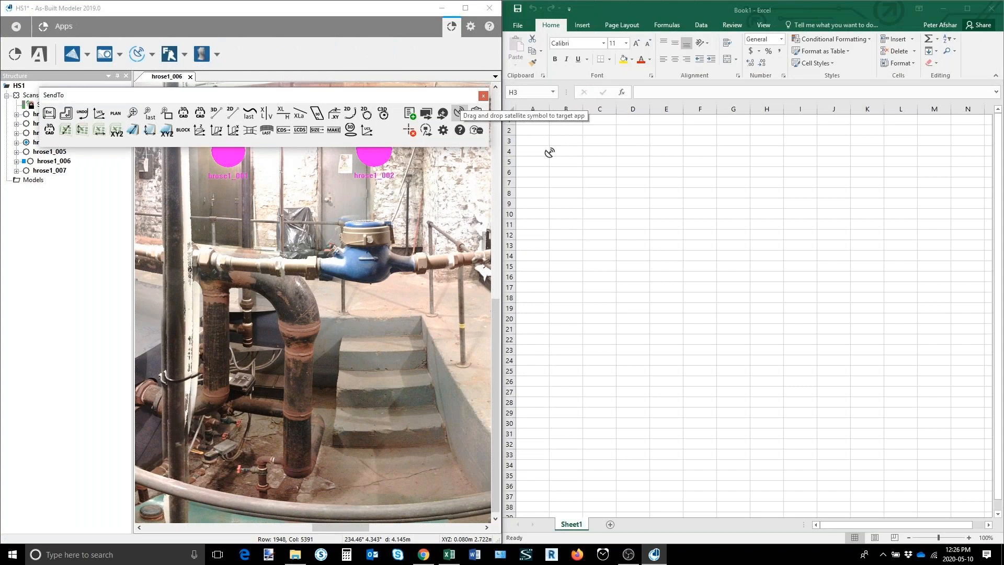
{"action": "left_click_drag", "start_coordinate": [549, 153], "coordinate": [592, 214]}
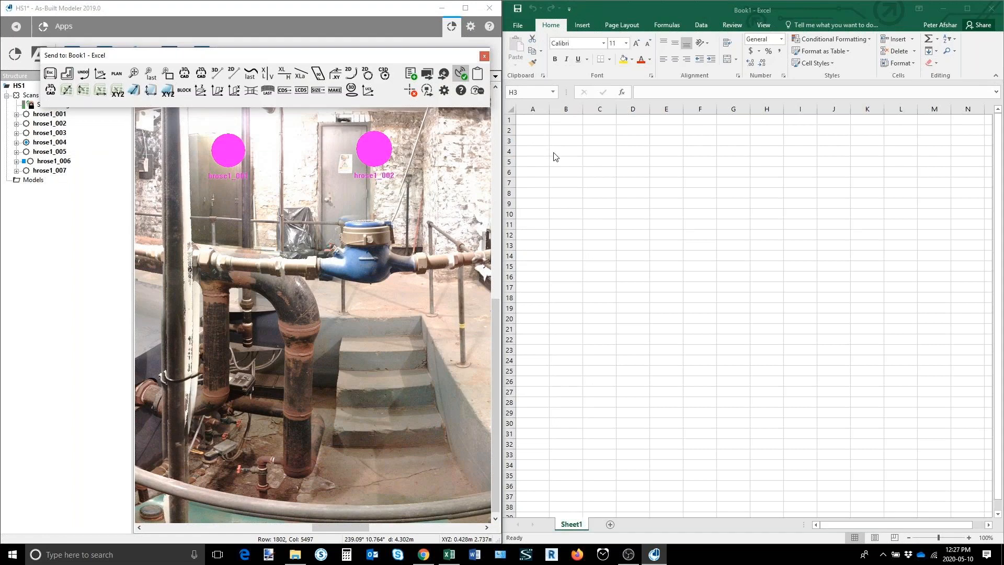
Step: Send the XYZ coordinates of four stair step corner points from the scan to Excel, starting at cell A2
{"action": "left_click", "coordinate": [535, 129]}
{"action": "left_click", "coordinate": [116, 92]}
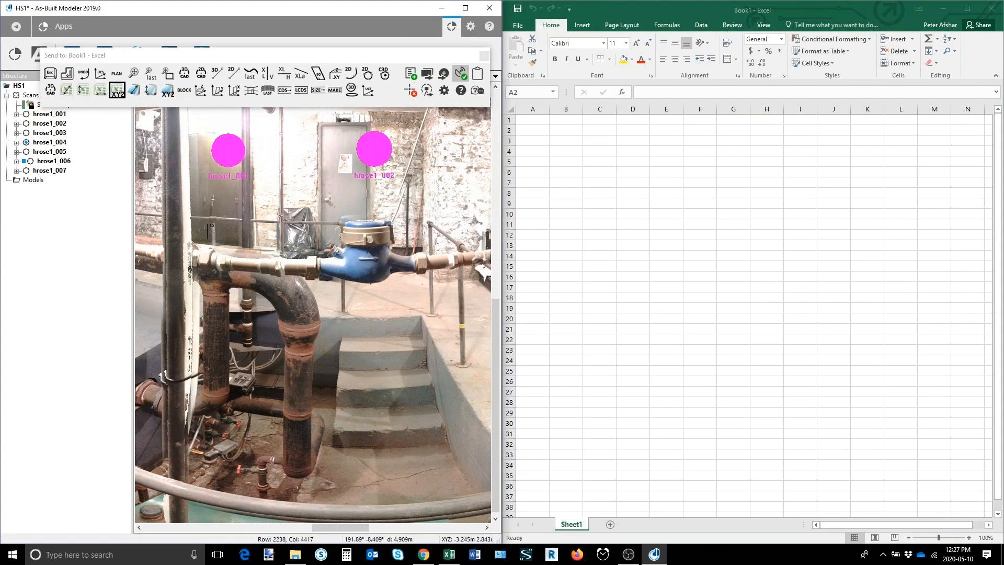
{"action": "left_click", "coordinate": [345, 356]}
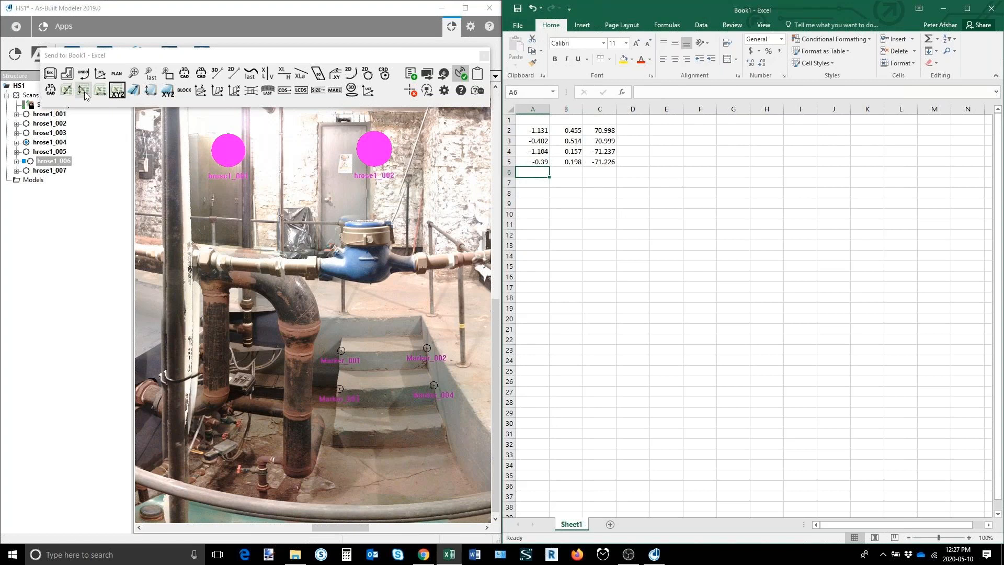
Step: Send two point-to-point measurements to Excel: one up the side wall of the stairs and one across the door's top
{"action": "left_click", "coordinate": [449, 442]}
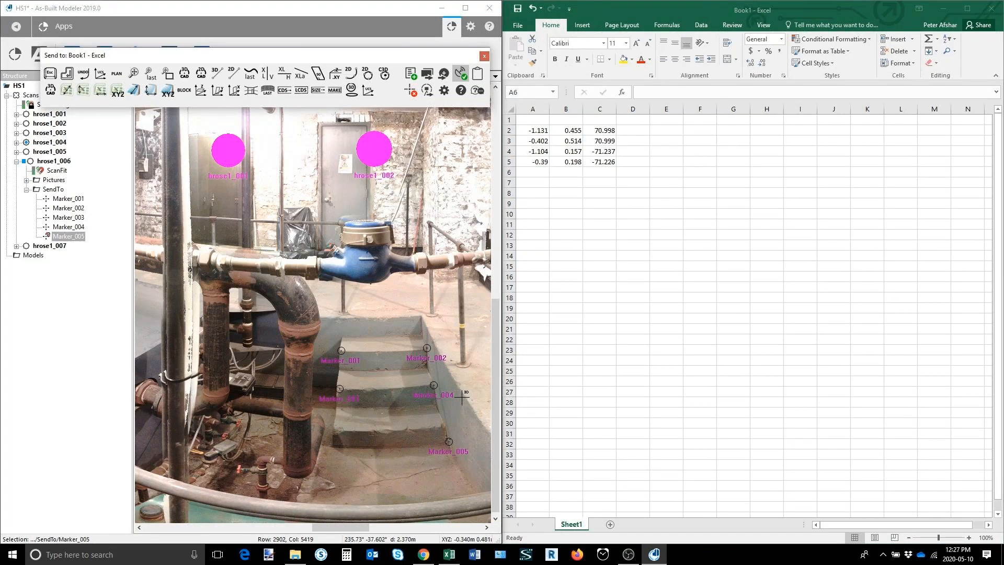
{"action": "left_click", "coordinate": [462, 396]}
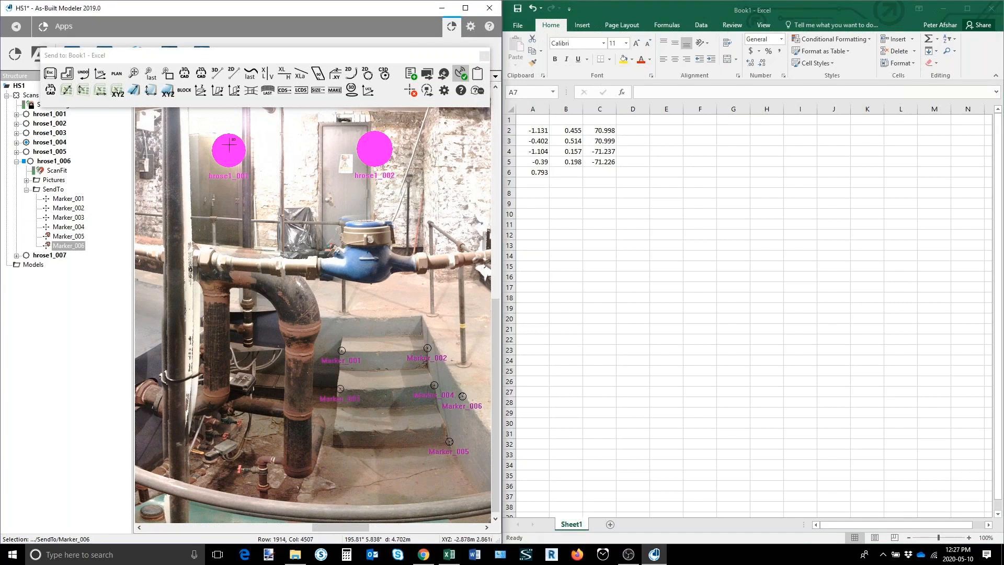
{"action": "left_click", "coordinate": [324, 126]}
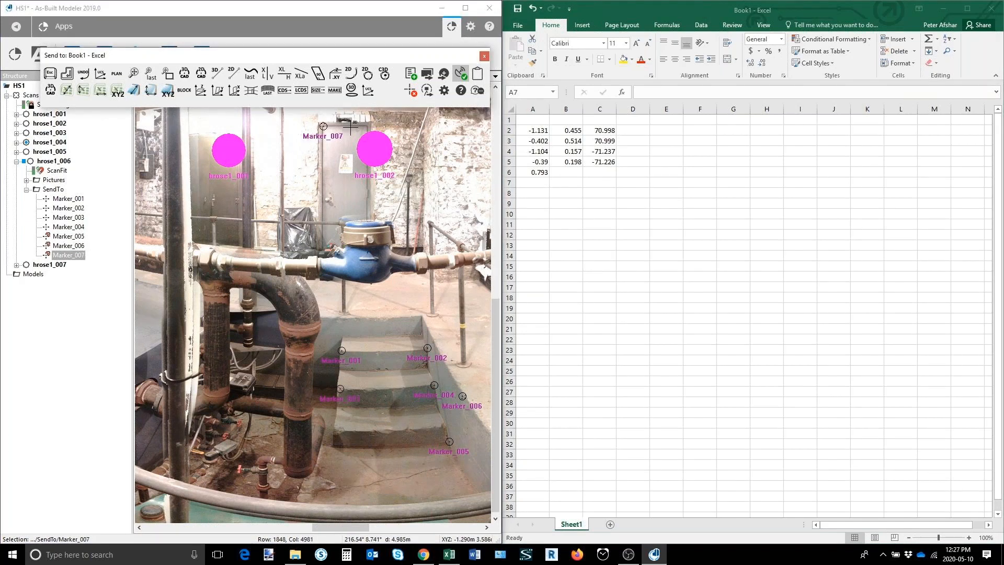
{"action": "left_click", "coordinate": [367, 127]}
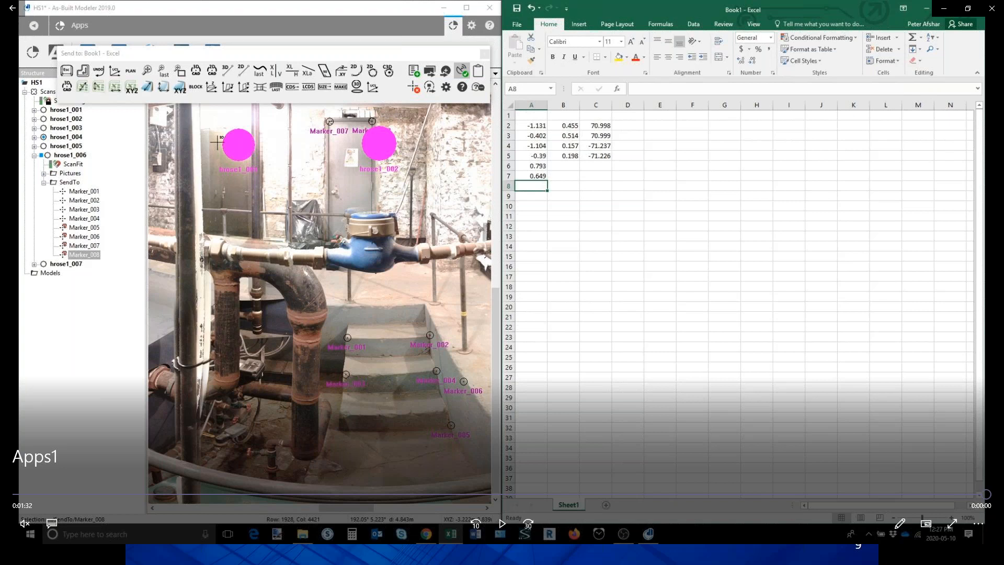
{"action": "left_click", "coordinate": [992, 9]}
{"action": "left_click", "coordinate": [559, 446]}
{"action": "left_click", "coordinate": [648, 302]}
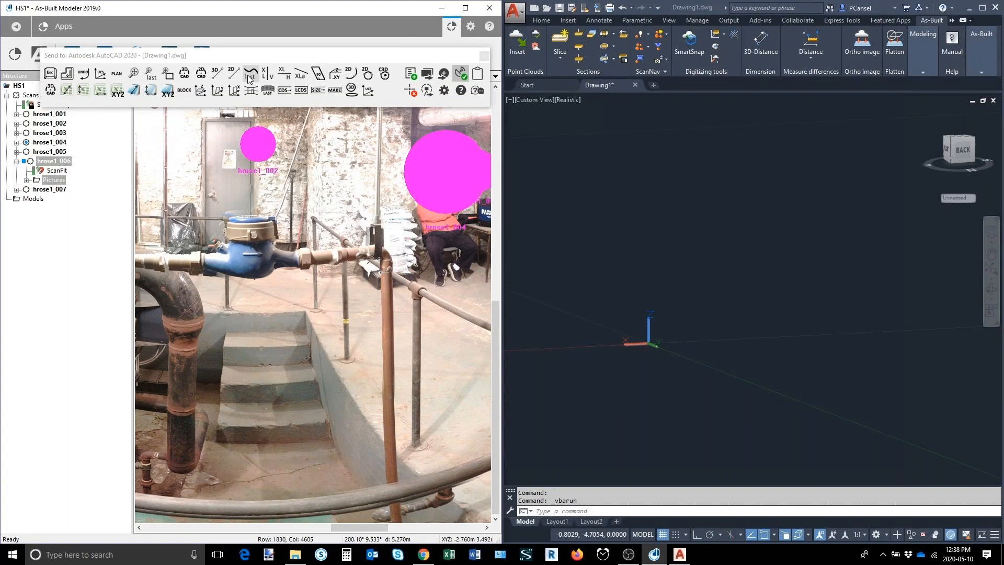
Step: Examine the content of the 3D_point macro in the macro editor and close it without changes
{"action": "right_click", "coordinate": [184, 78]}
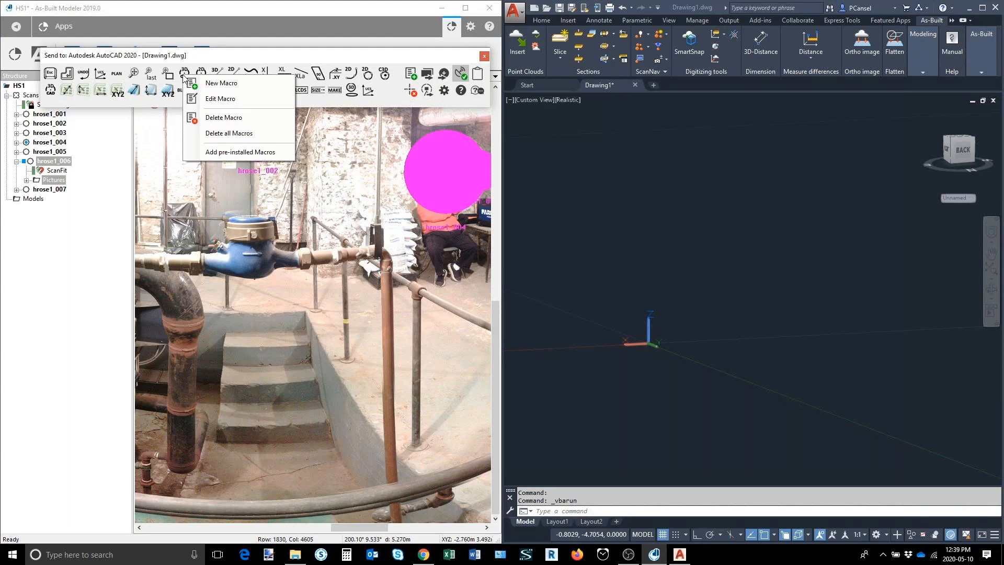
{"action": "left_click", "coordinate": [220, 99]}
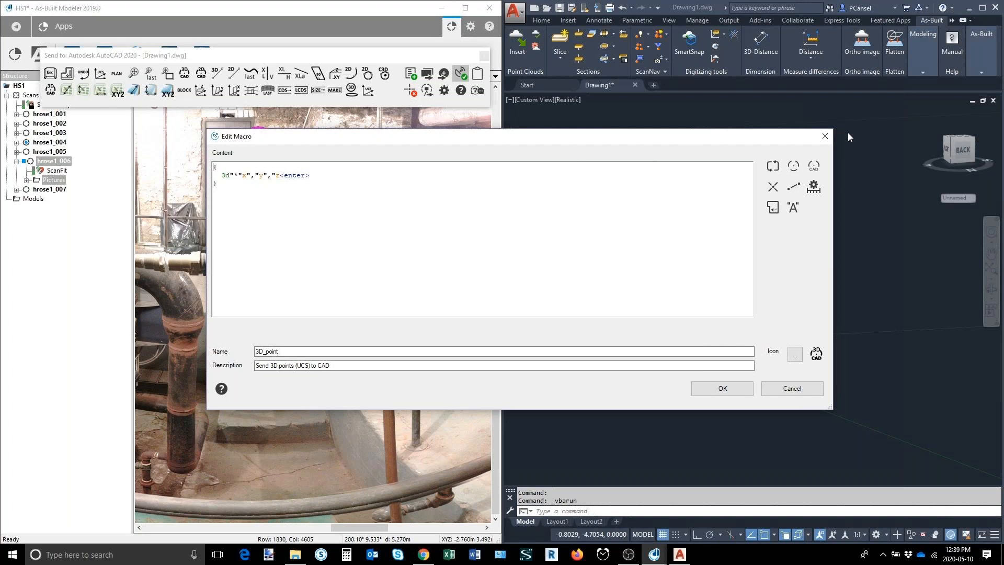
{"action": "left_click", "coordinate": [826, 136]}
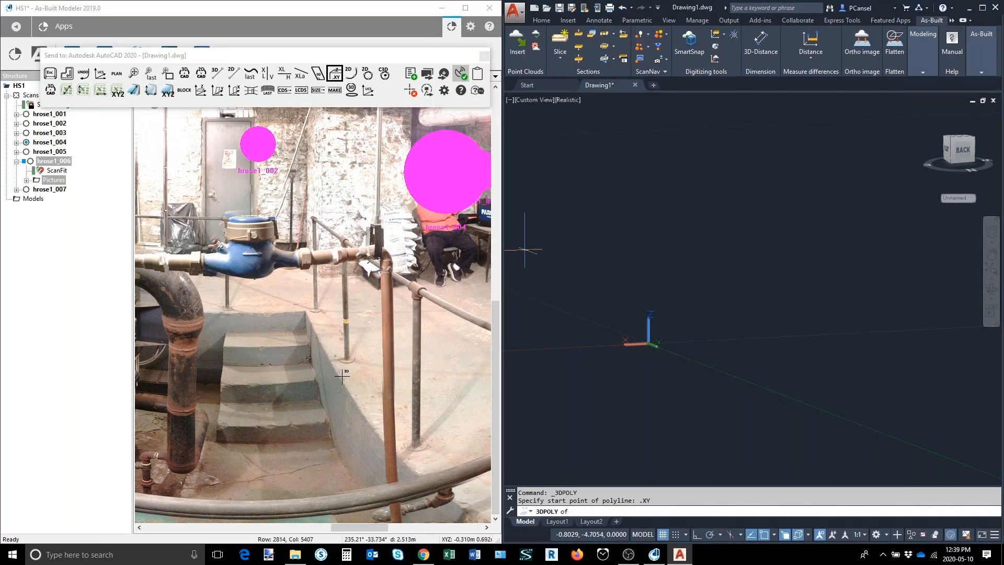
Step: Draw a 3D polyline along the stair side wall, taking XY from points on the wall face and Z from points along its top edge
{"action": "left_click", "coordinate": [353, 420]}
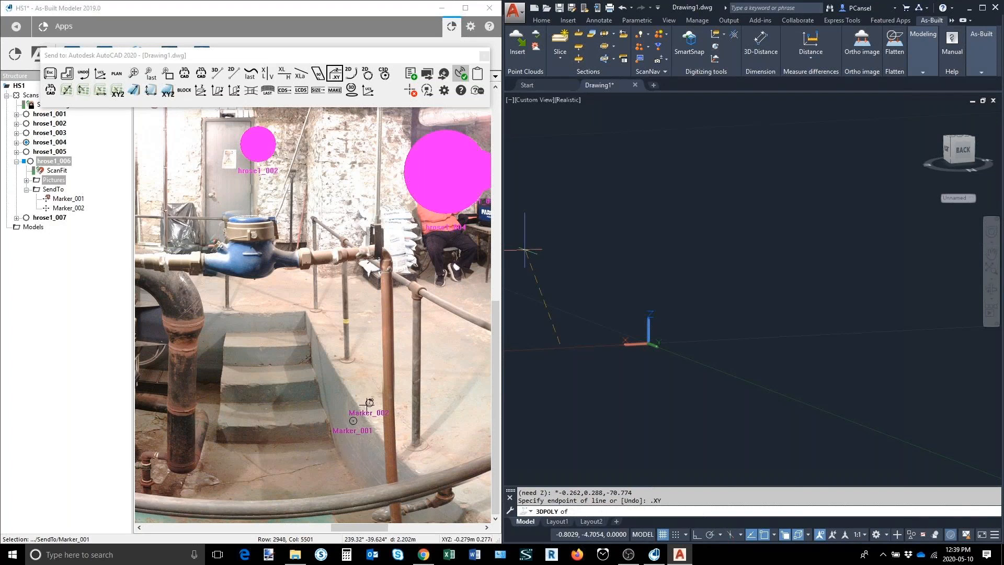
{"action": "left_click", "coordinate": [338, 403]}
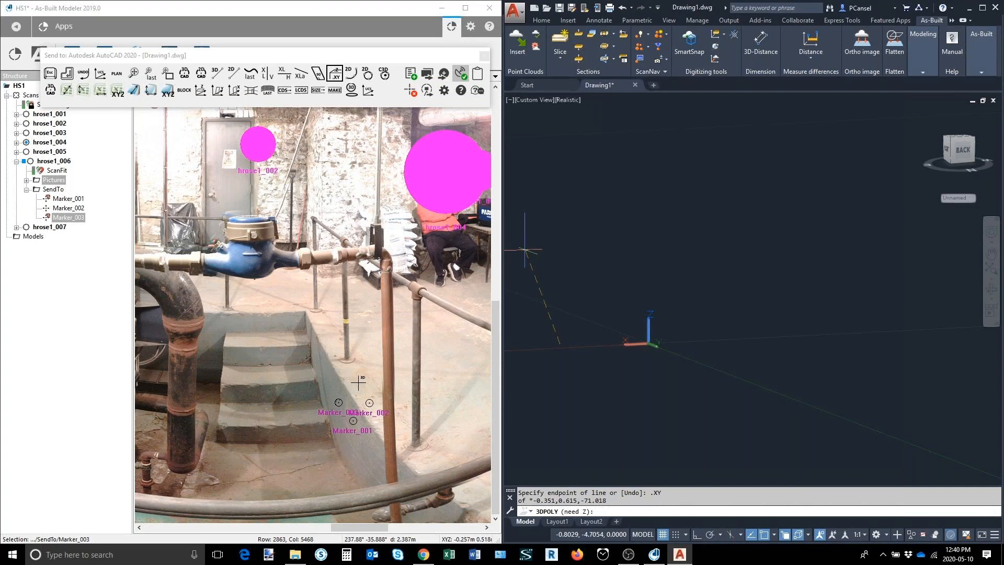
{"action": "left_click", "coordinate": [358, 383]}
{"action": "left_click", "coordinate": [325, 373]}
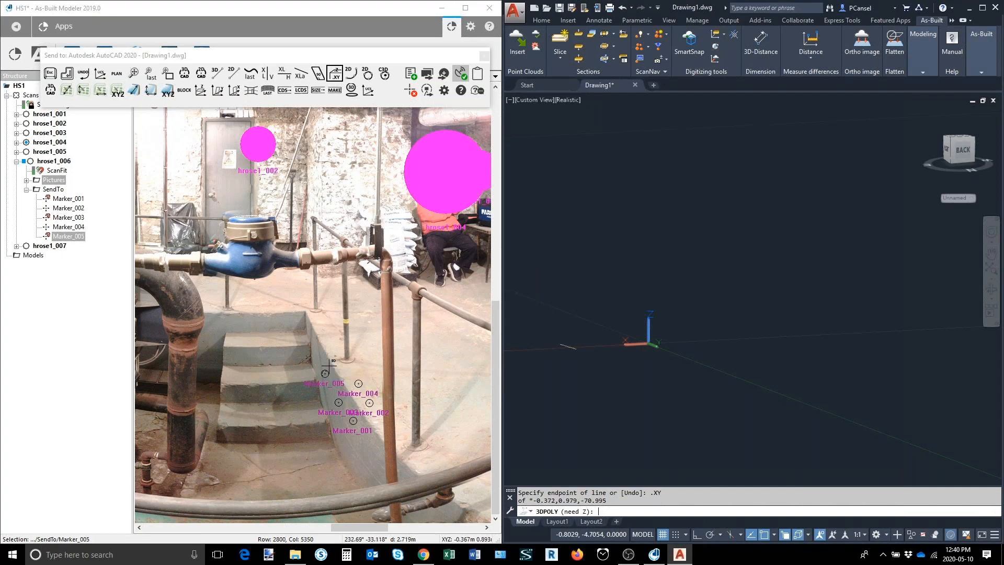
{"action": "left_click", "coordinate": [341, 365]}
{"action": "left_click", "coordinate": [320, 350]}
{"action": "left_click", "coordinate": [327, 338]}
{"action": "left_click", "coordinate": [310, 328]}
{"action": "left_click", "coordinate": [318, 320]}
{"action": "key", "text": "Escape"}
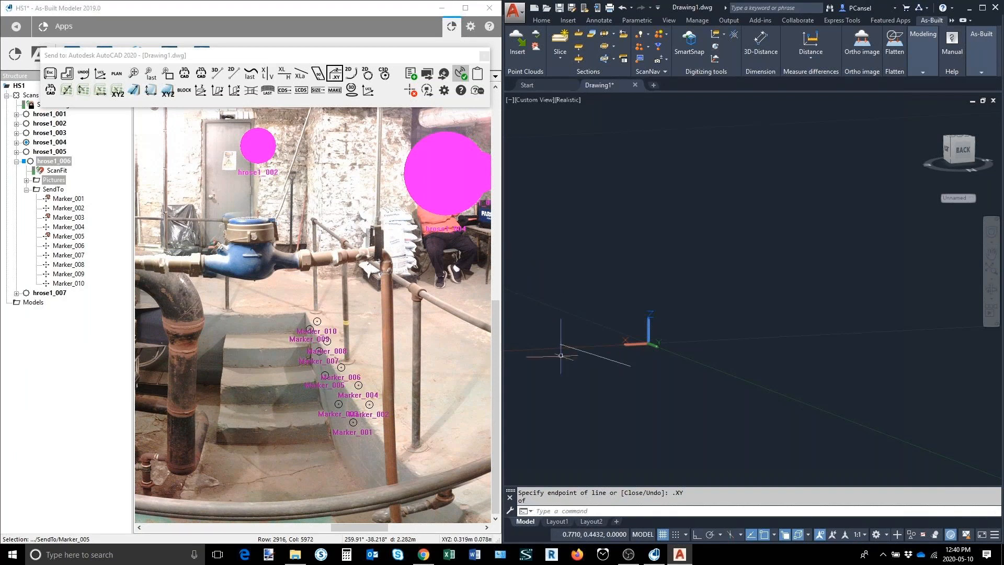
Step: Extrude the wall polyline down to a scan point on the floor at the foot of the stairs
{"action": "left_click", "coordinate": [268, 91]}
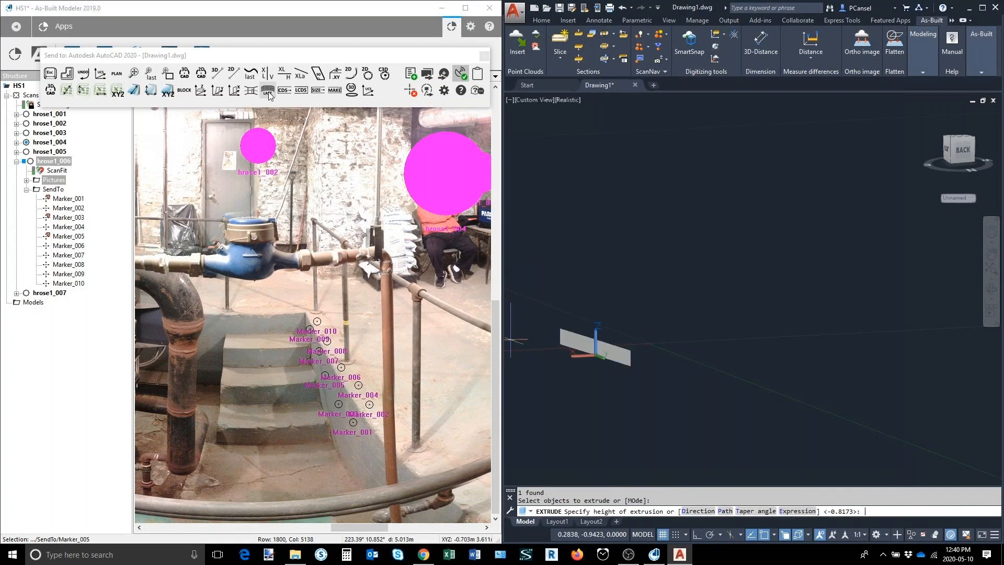
{"action": "left_click", "coordinate": [346, 465]}
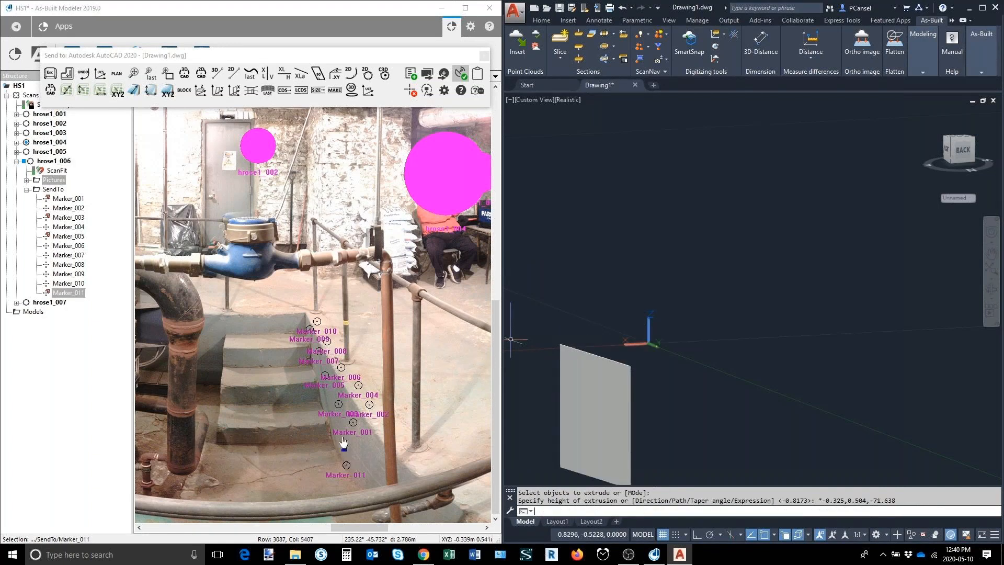
{"action": "scroll", "coordinate": [602, 349], "scroll_direction": "down", "scroll_amount": 5}
Step: Define a three-point circle around the large vertical pipe below its elbow as a cross section
{"action": "left_click_drag", "start_coordinate": [361, 528], "coordinate": [361, 528]}
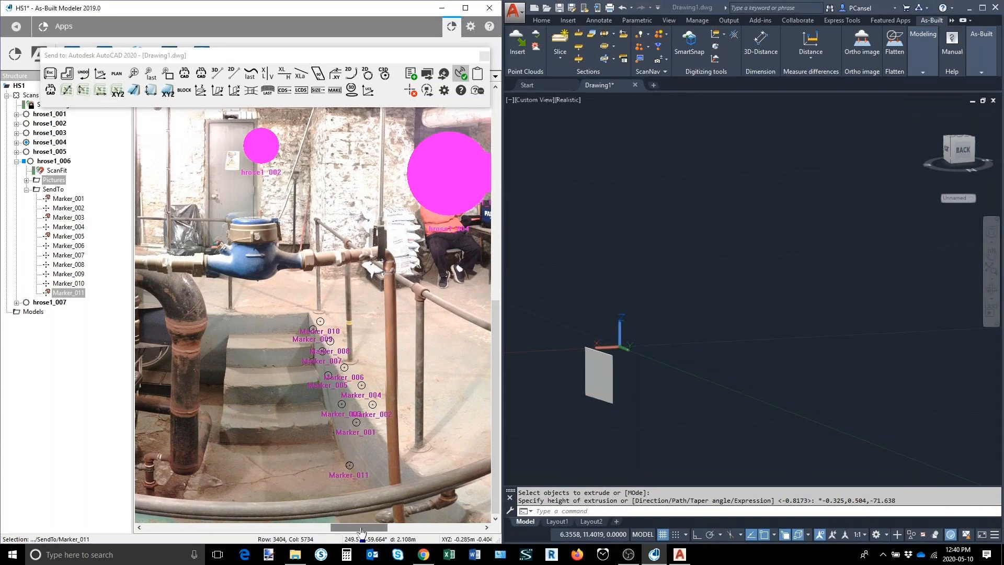
{"action": "left_click_drag", "start_coordinate": [361, 529], "coordinate": [360, 531]}
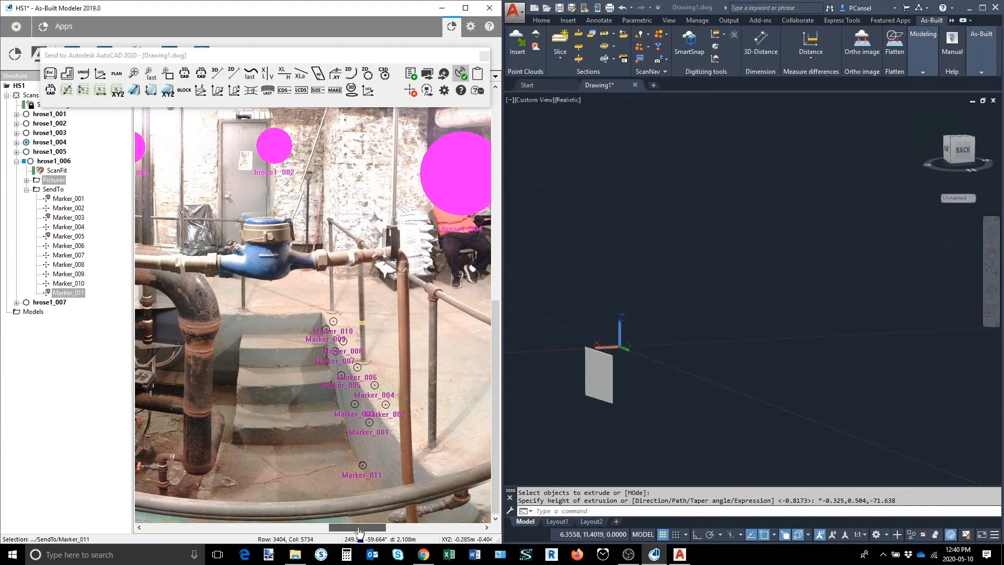
{"action": "left_click_drag", "start_coordinate": [360, 531], "coordinate": [340, 141]}
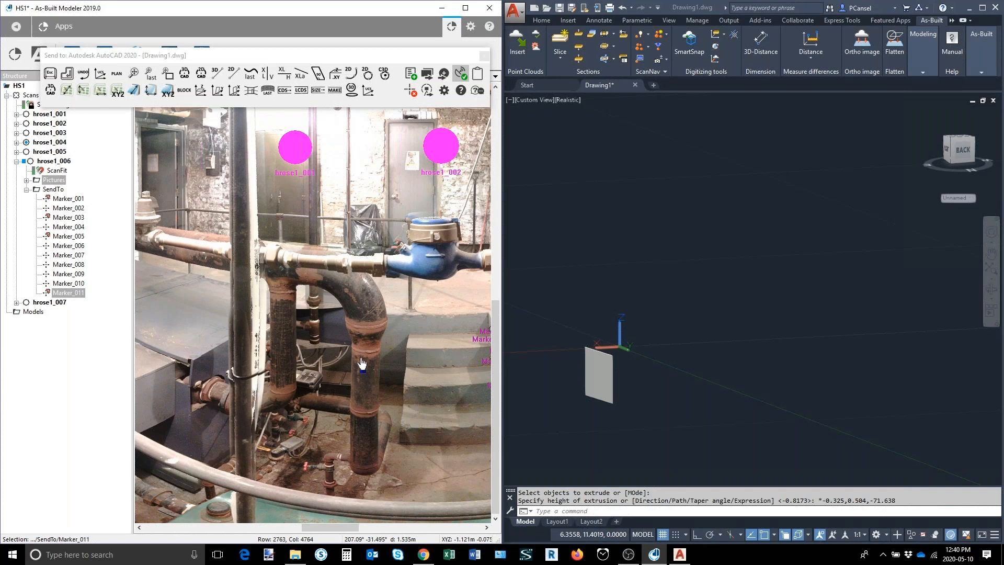
{"action": "left_click", "coordinate": [284, 91]}
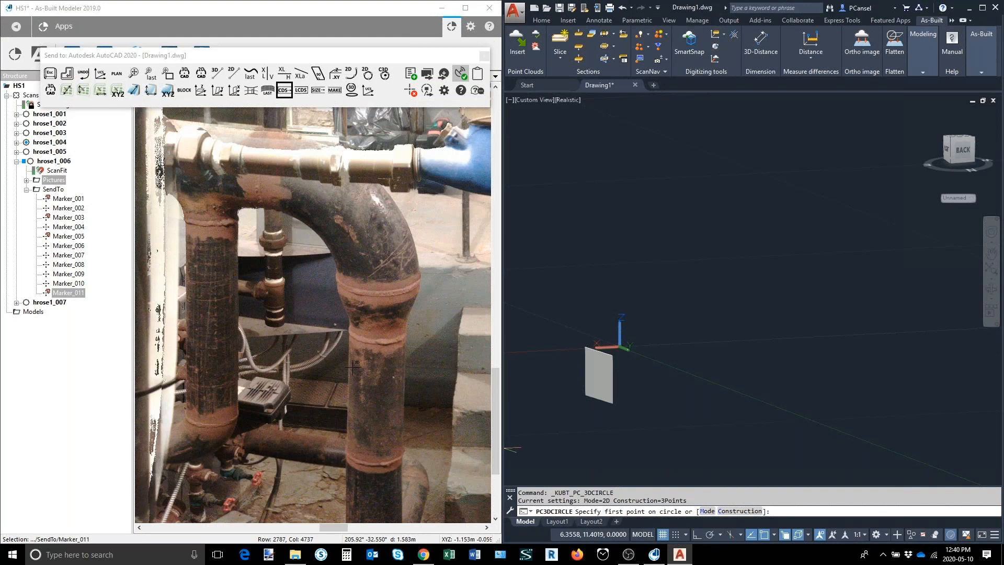
{"action": "left_click", "coordinate": [353, 367]}
{"action": "left_click", "coordinate": [372, 370]}
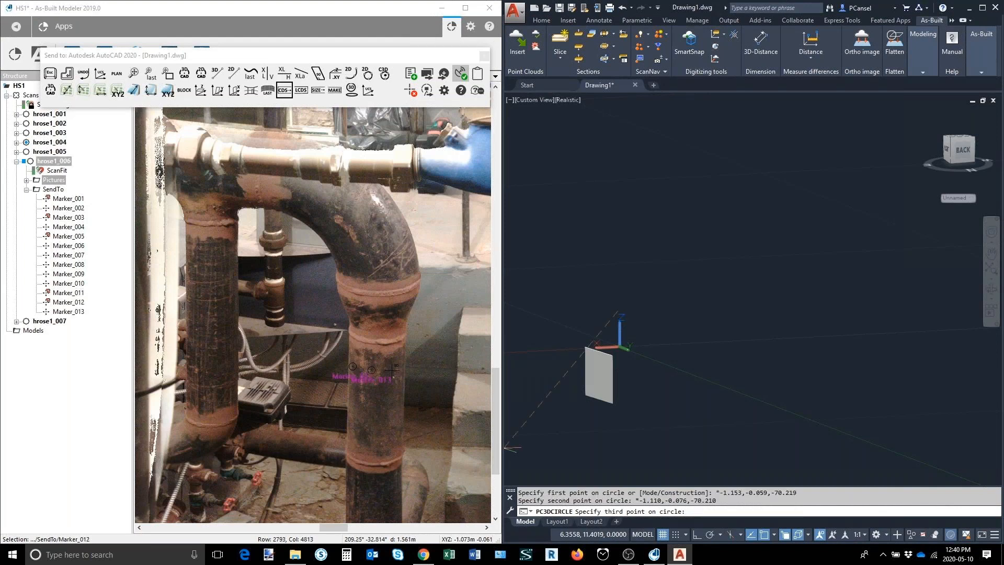
{"action": "left_click", "coordinate": [392, 370]}
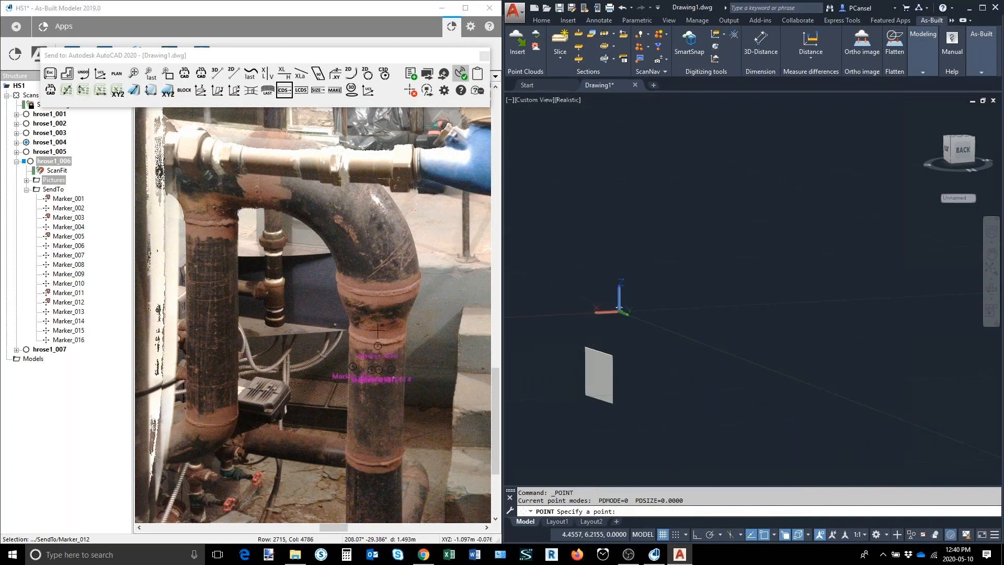
Step: Place further circle cross sections at scan points up the pipe through its flared collar and loft them into a solid
{"action": "left_click", "coordinate": [378, 331]}
{"action": "left_click", "coordinate": [377, 307]}
{"action": "left_click", "coordinate": [378, 299]}
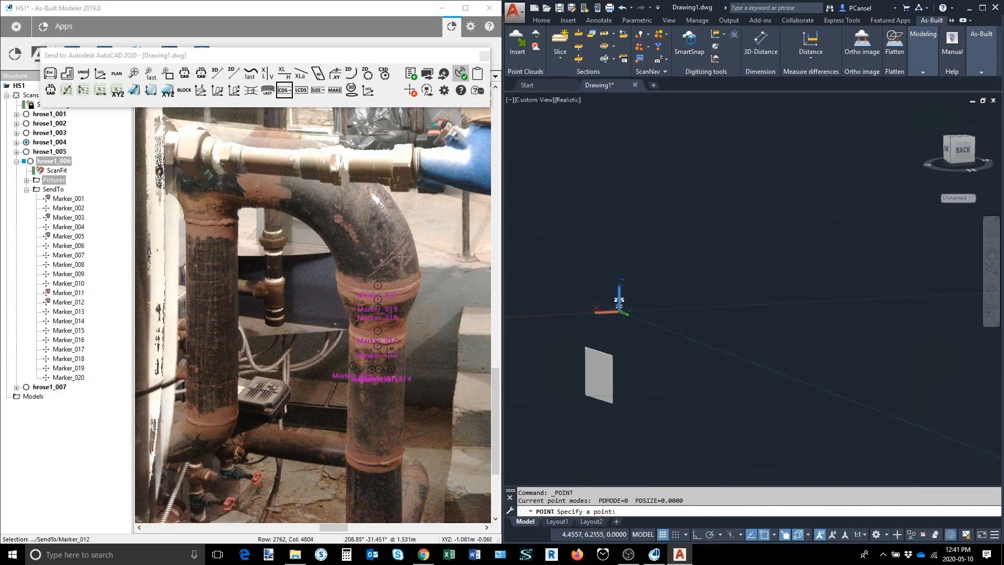
{"action": "left_click", "coordinate": [302, 91]}
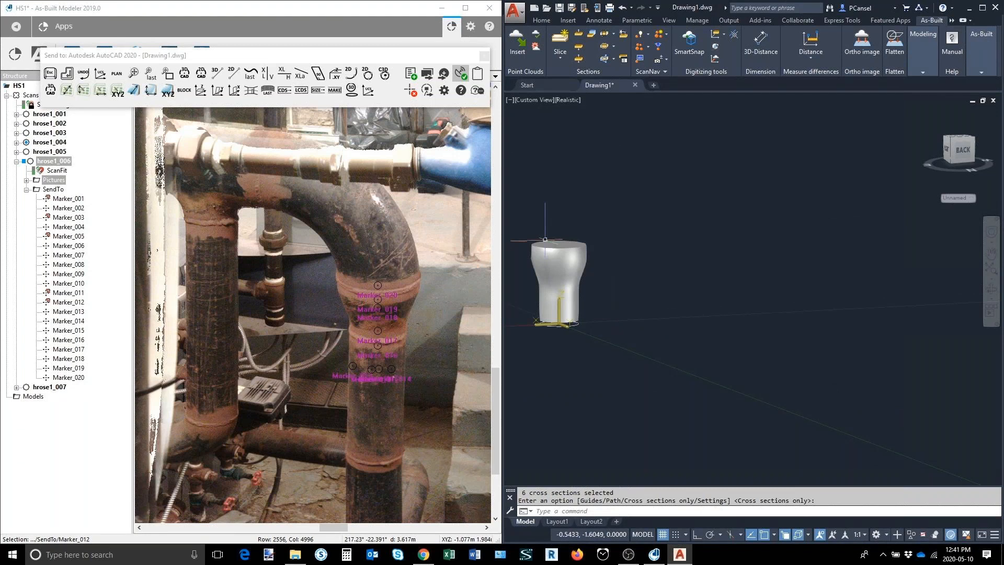
Step: Draw a rotated rectangle on the top face of the metal duct box from three of its scanned corners
{"action": "scroll", "coordinate": [320, 328], "scroll_direction": "down", "scroll_amount": 4}
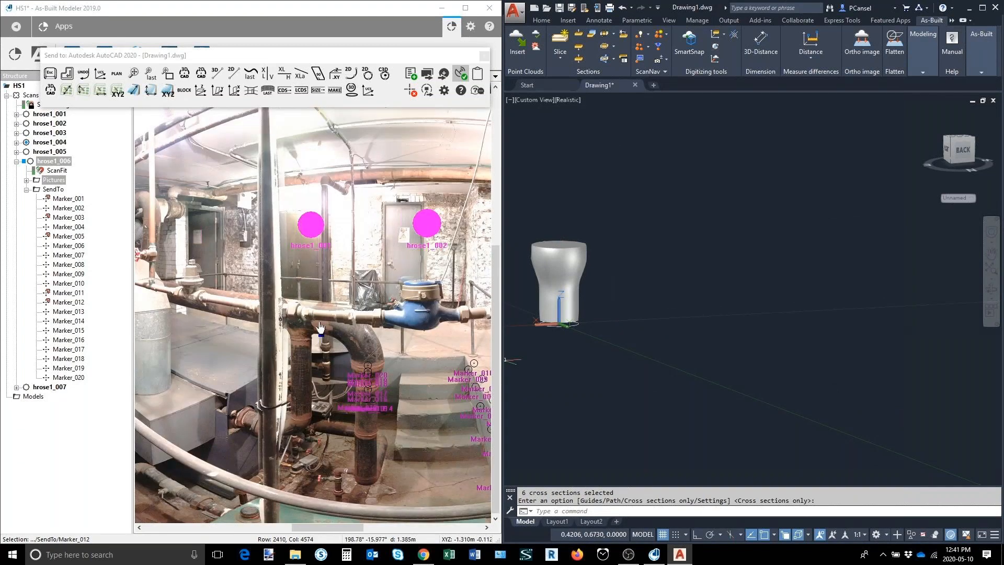
{"action": "left_click_drag", "start_coordinate": [179, 325], "coordinate": [309, 322]}
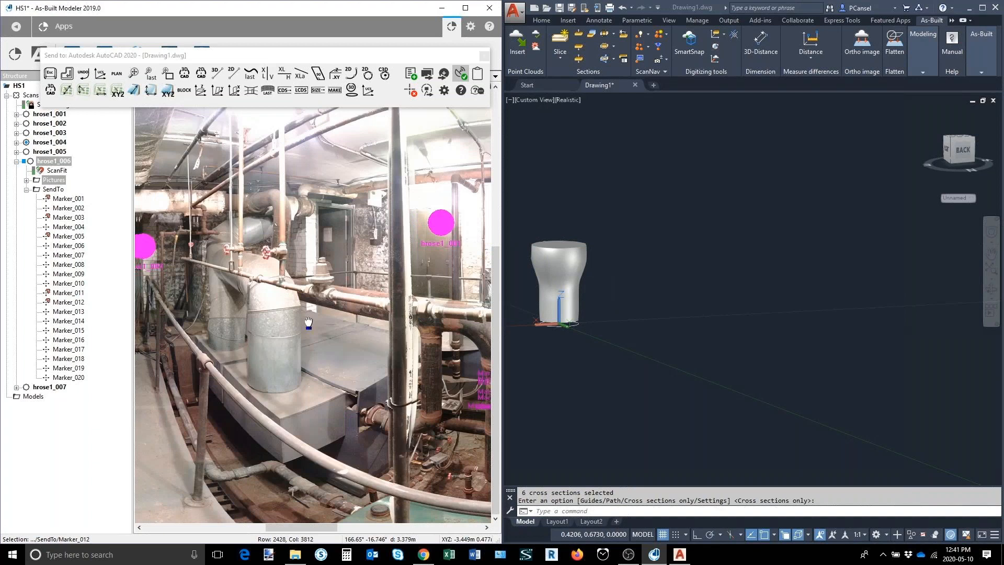
{"action": "scroll", "coordinate": [309, 322], "scroll_direction": "up", "scroll_amount": 3}
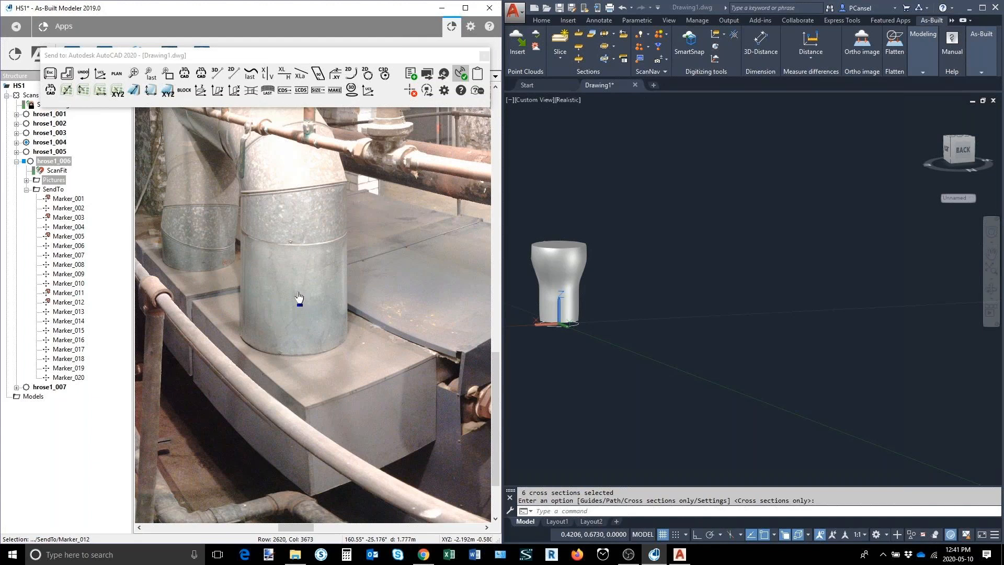
{"action": "left_click", "coordinate": [318, 75]}
{"action": "left_click", "coordinate": [434, 354]}
{"action": "left_click", "coordinate": [337, 396]}
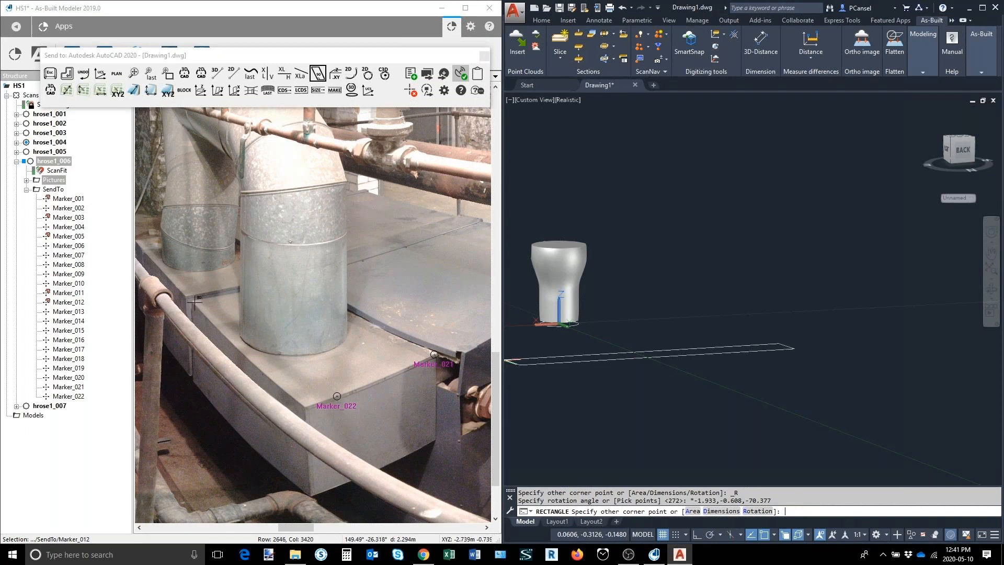
{"action": "left_click", "coordinate": [195, 302]}
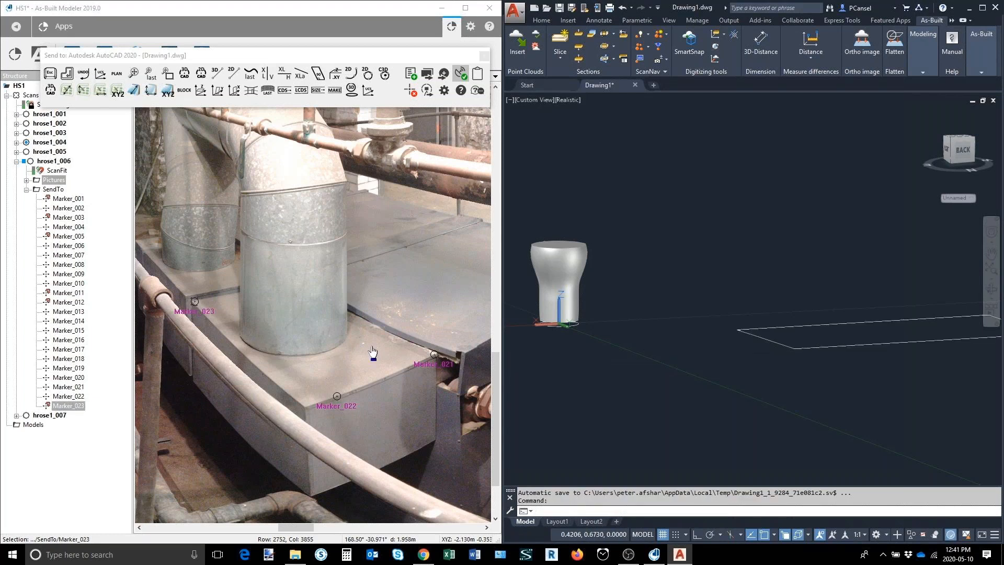
Step: Extrude the duct box rectangle down to the box's lower front corner in the scan
{"action": "left_click", "coordinate": [267, 90]}
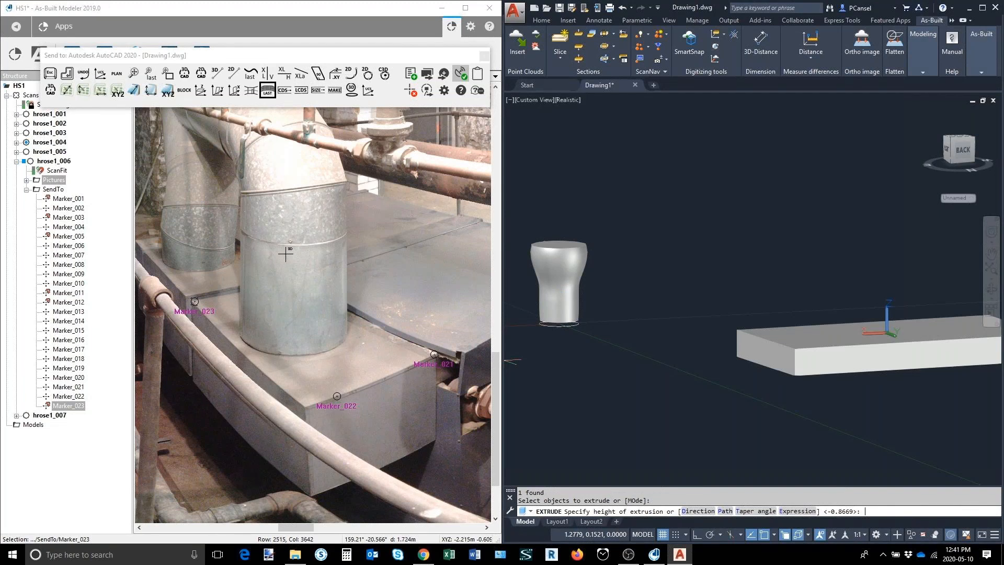
{"action": "left_click", "coordinate": [314, 494]}
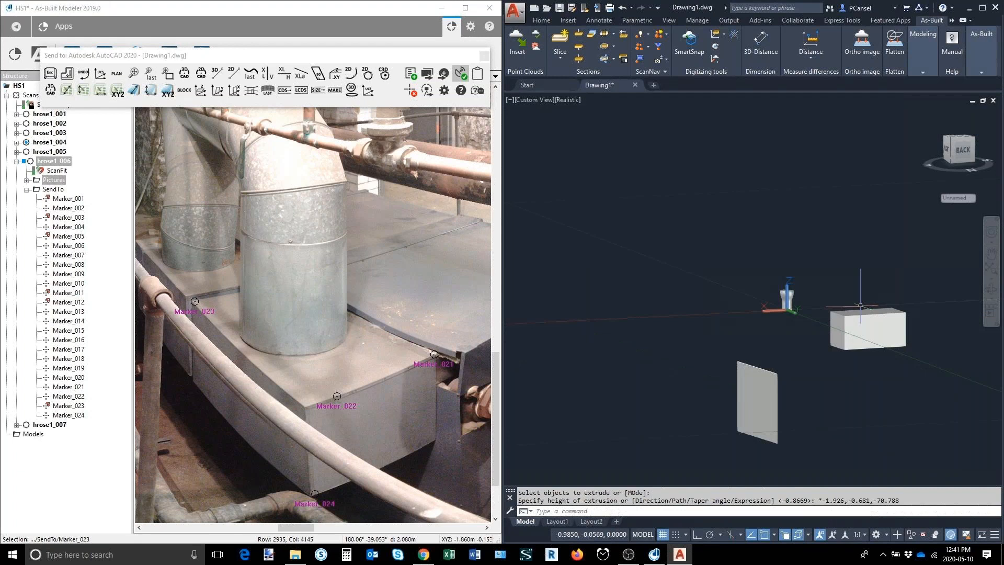
{"action": "scroll", "coordinate": [861, 305], "scroll_direction": "up", "scroll_amount": 2}
{"action": "middle_click_drag", "start_coordinate": [860, 306], "coordinate": [709, 323]}
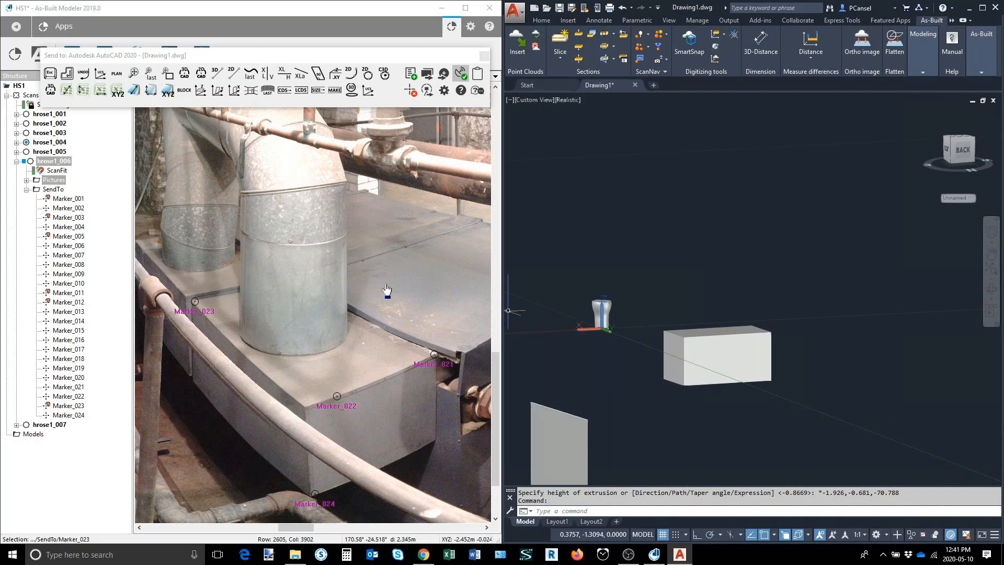
Step: Capture the round duct's profile with a 3D circle through three scan points around its base on the box
{"action": "scroll", "coordinate": [297, 204], "scroll_direction": "up", "scroll_amount": 3}
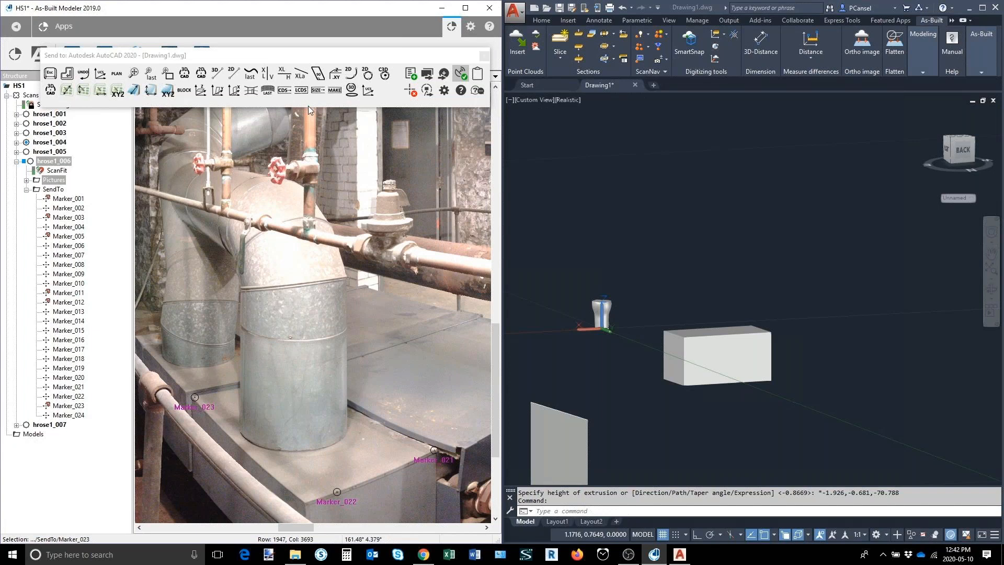
{"action": "left_click", "coordinate": [317, 90]}
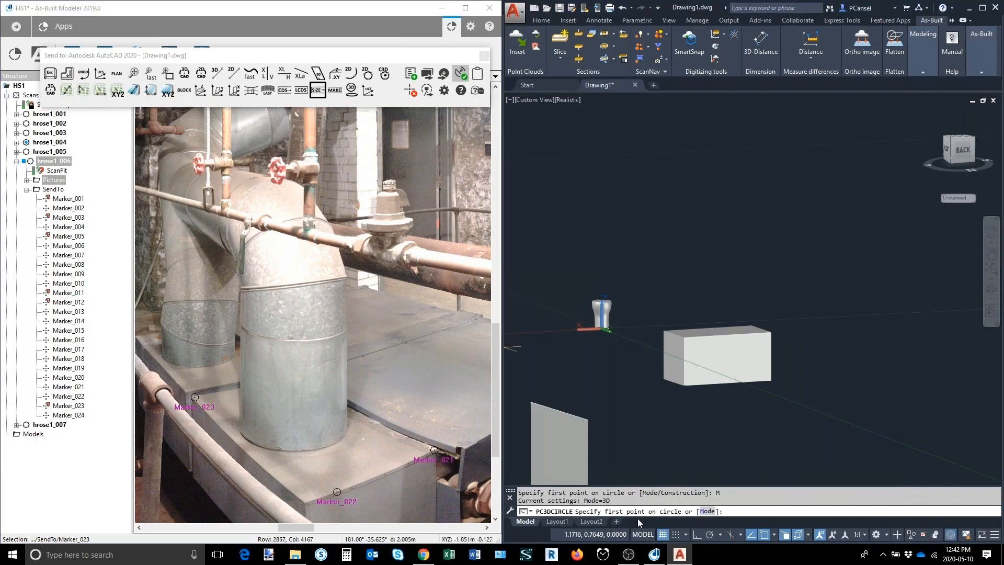
{"action": "left_click", "coordinate": [242, 430]}
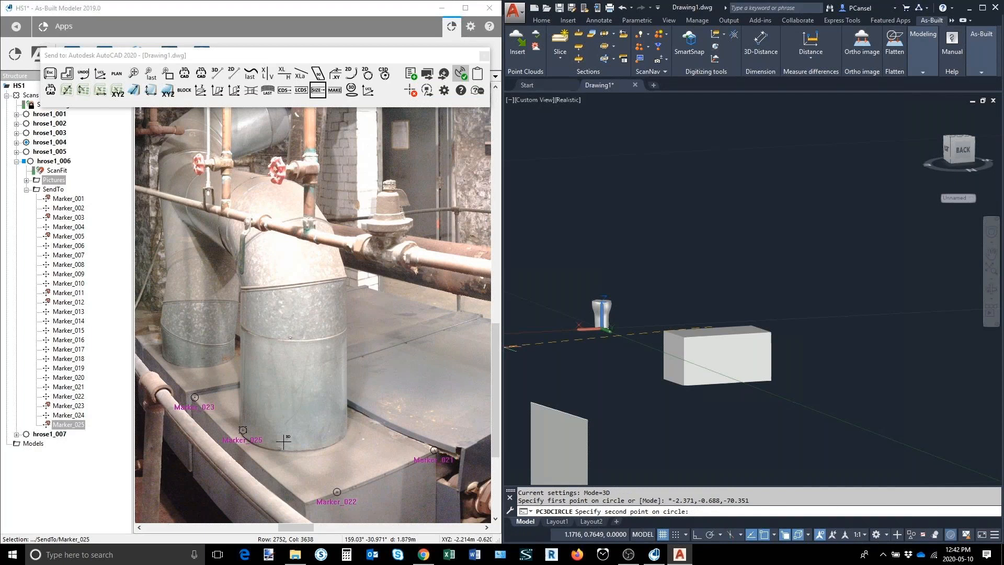
{"action": "left_click", "coordinate": [289, 441]}
{"action": "left_click", "coordinate": [339, 434]}
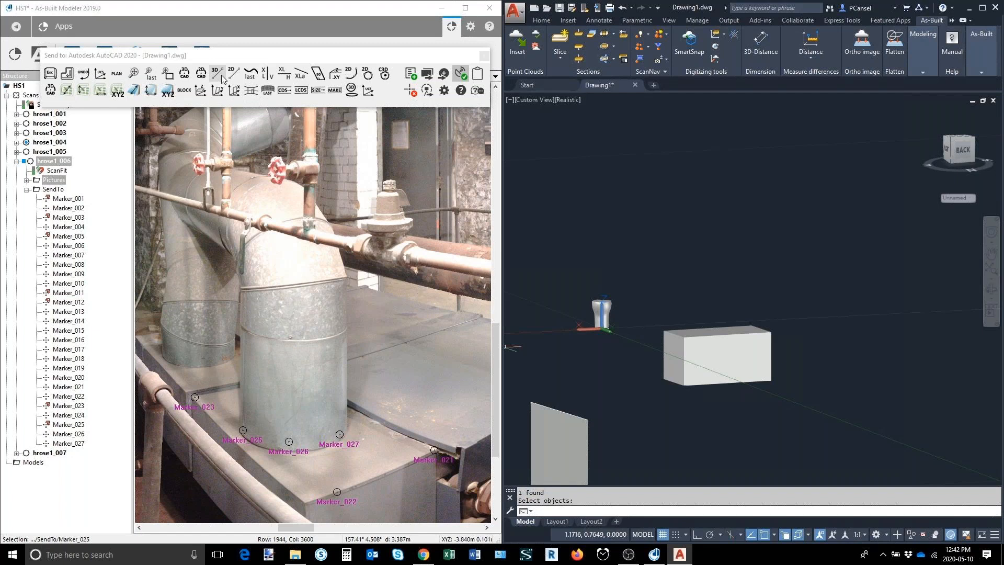
Step: Draw a 3D polyline up the round duct and through its bend, and convert it to a spline curve
{"action": "left_click", "coordinate": [223, 78]}
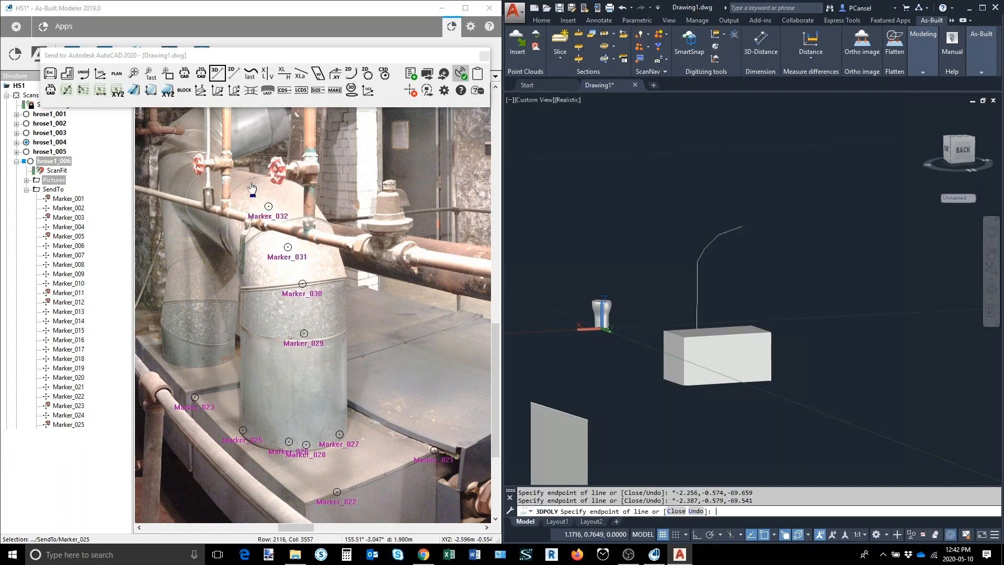
{"action": "left_click", "coordinate": [250, 182]}
{"action": "left_click", "coordinate": [187, 170]}
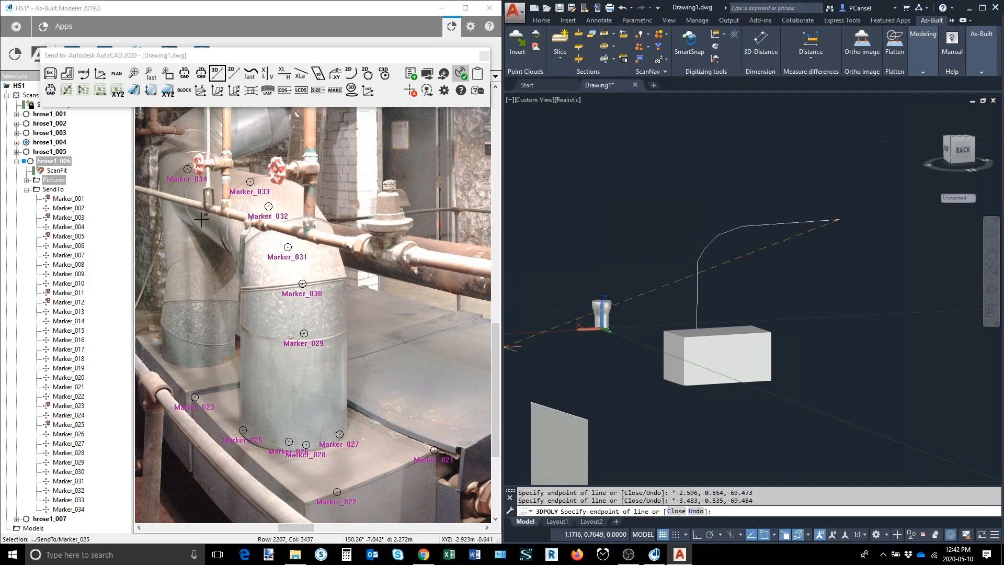
{"action": "left_click", "coordinate": [67, 74]}
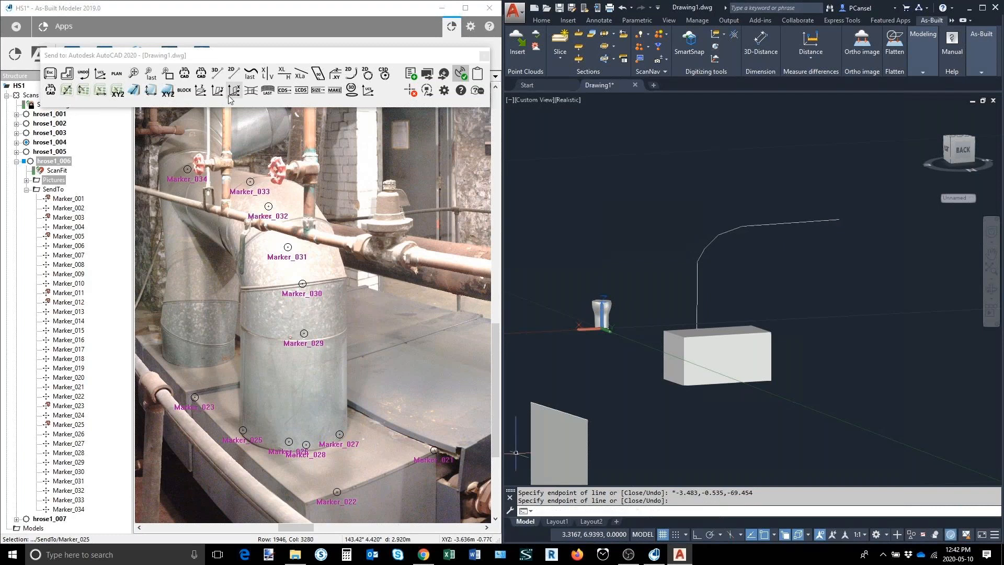
{"action": "left_click", "coordinate": [252, 75]}
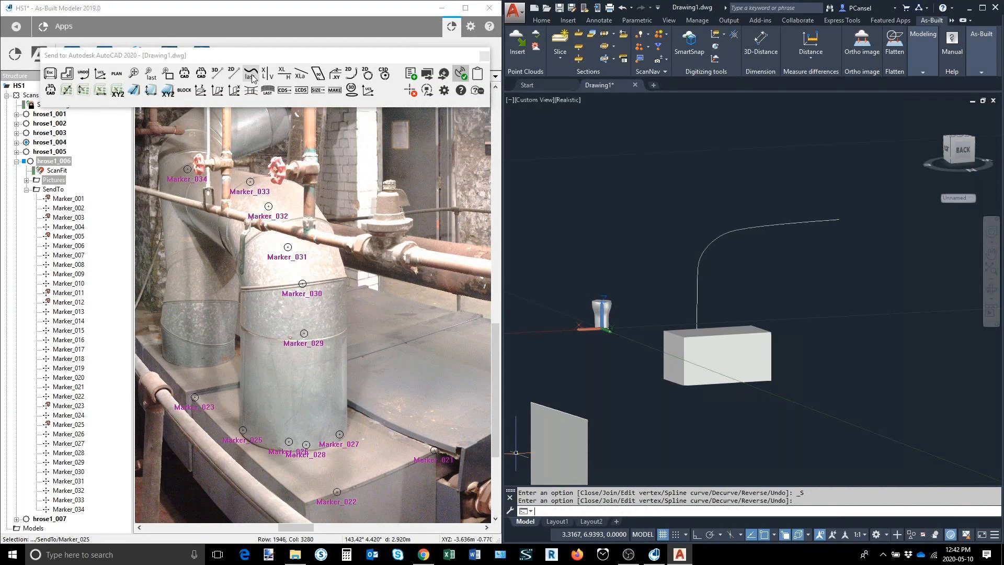
Step: Generate the round duct solid from the captured circle along the curved path and inspect it from the side
{"action": "left_click", "coordinate": [335, 91]}
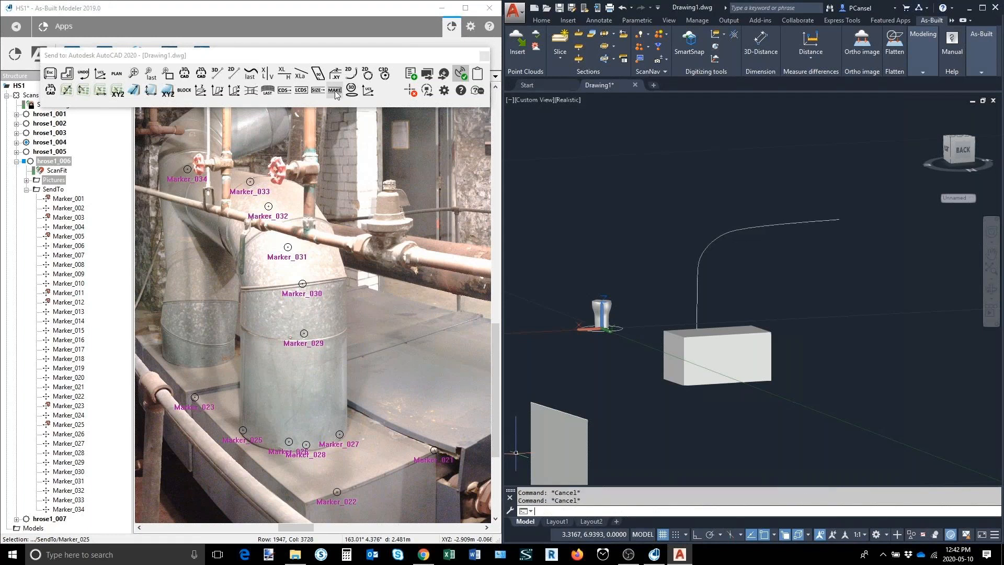
{"action": "middle_click_drag", "start_coordinate": [616, 382], "coordinate": [646, 391], "text": "shift"}
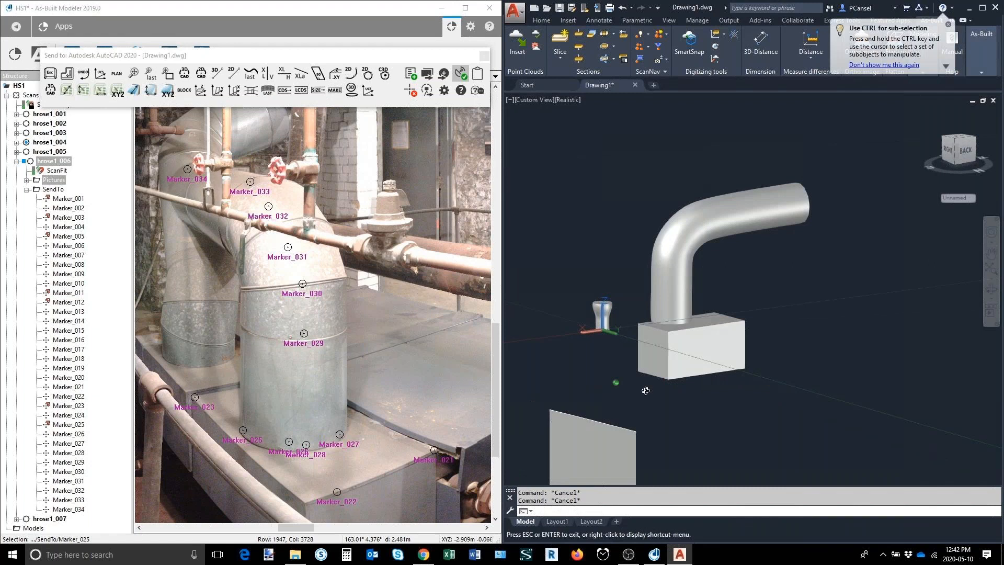
{"action": "middle_click_drag", "start_coordinate": [646, 390], "coordinate": [728, 321], "text": "shift"}
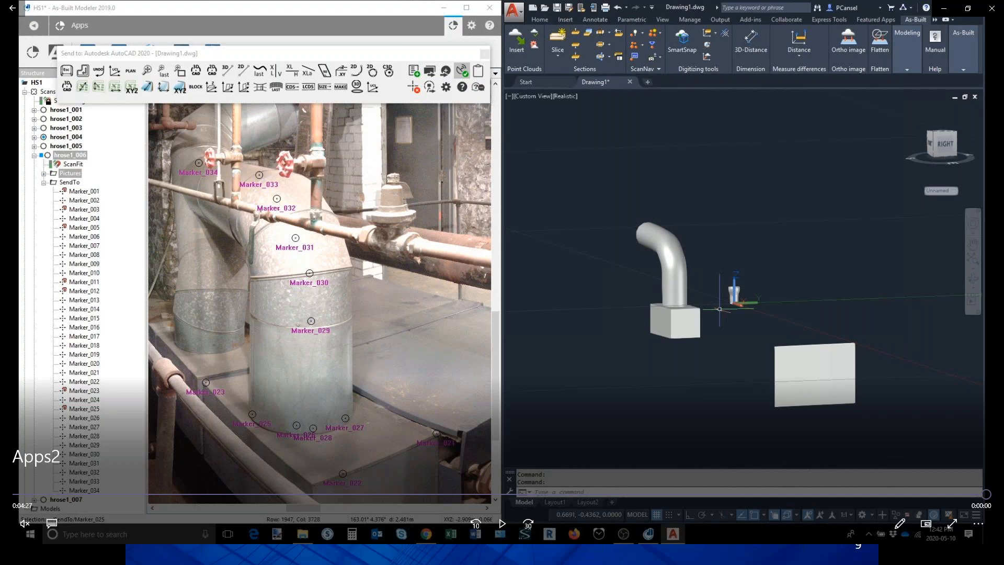
{"action": "left_click", "coordinate": [994, 8]}
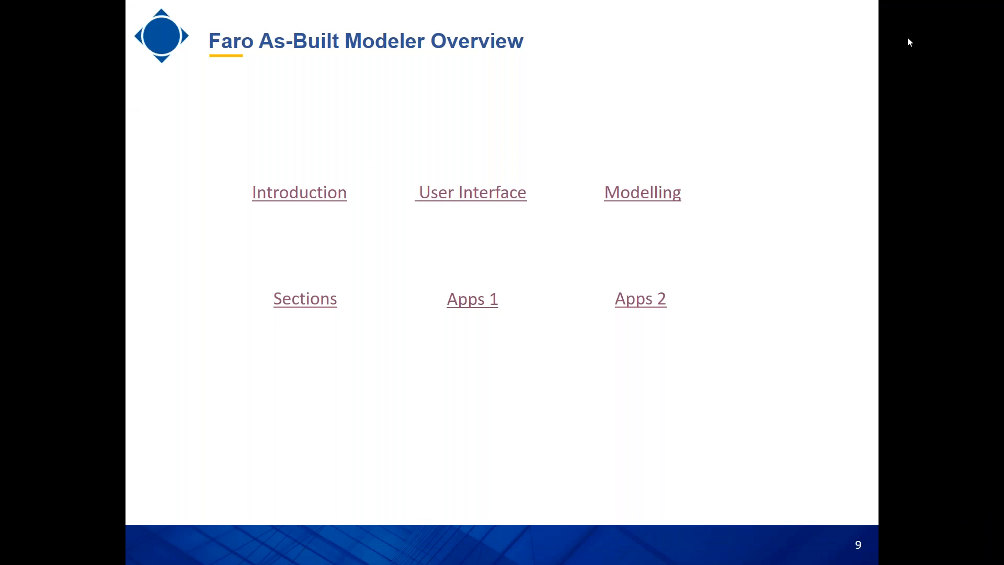
{"action": "left_click", "coordinate": [622, 399]}
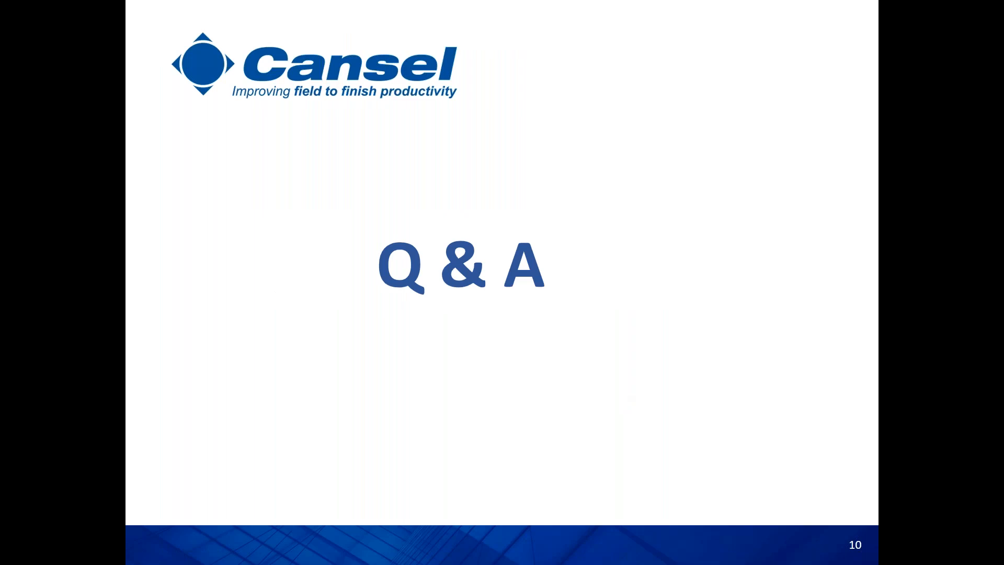